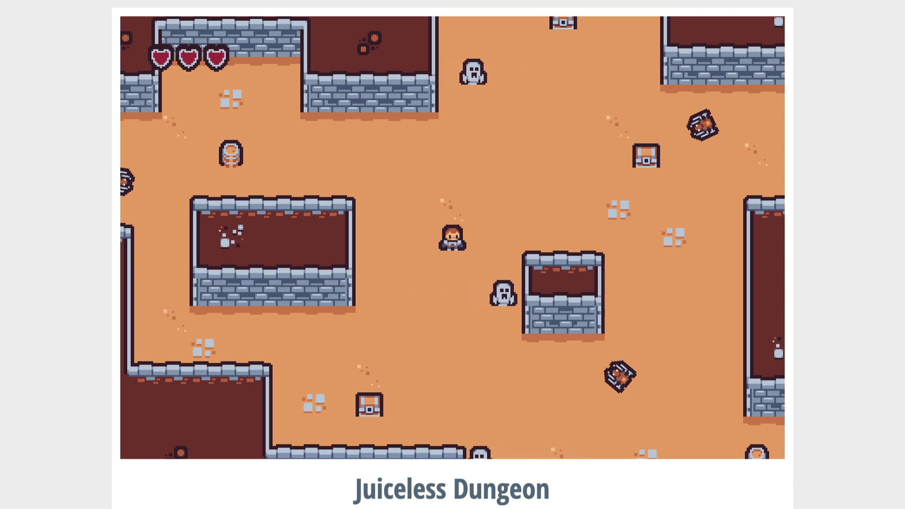
pyautogui.press('Left')
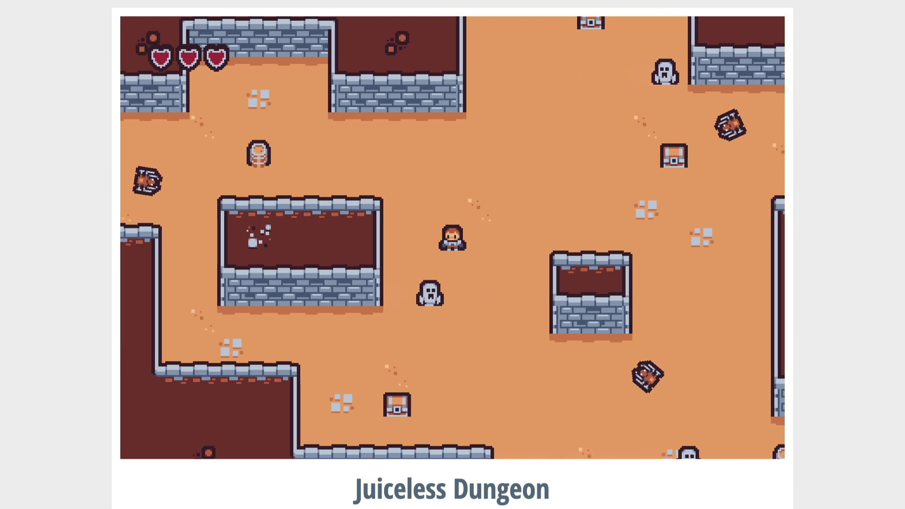
pyautogui.press('Up')
pyautogui.press('Up')
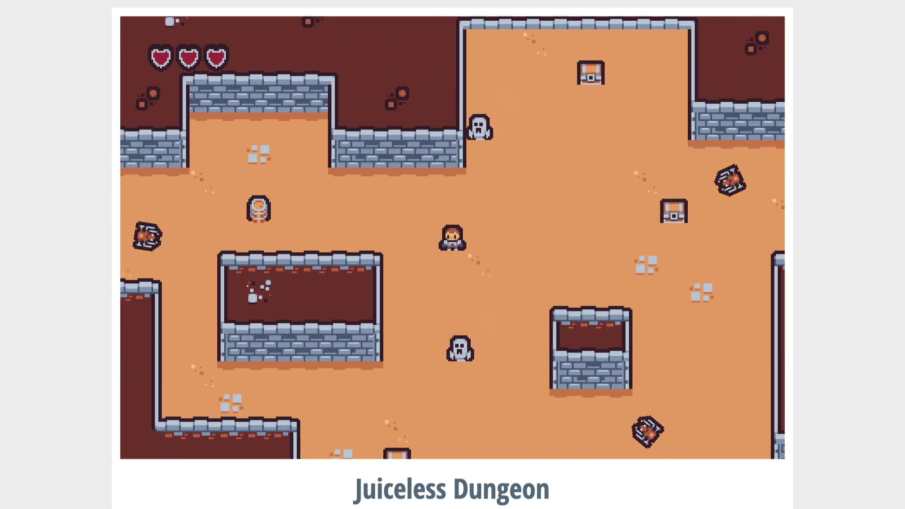
pyautogui.press('Right')
pyautogui.press('Right')
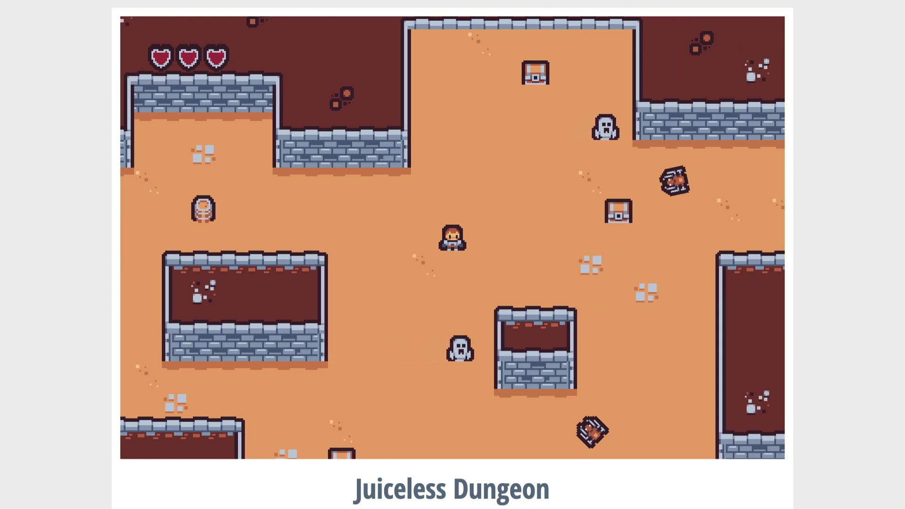
pyautogui.press('Right')
pyautogui.press('Down')
pyautogui.press('Right')
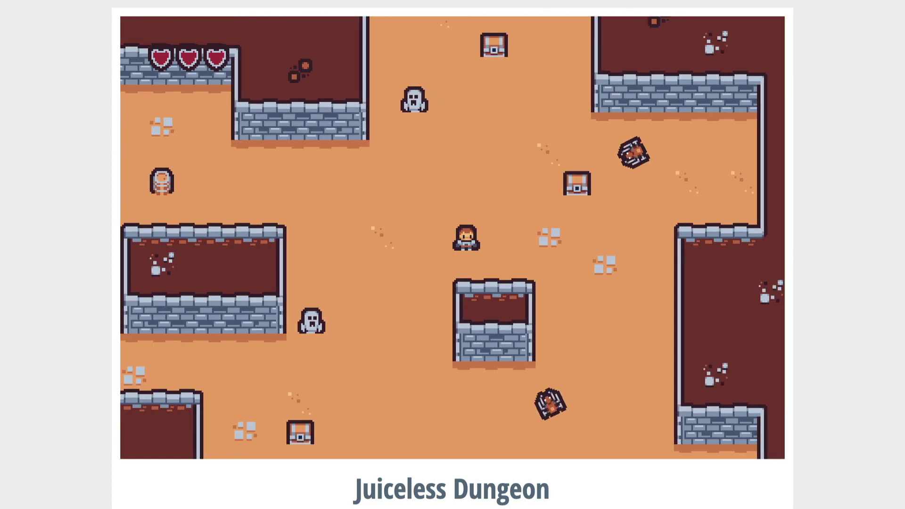
pyautogui.press('Right')
pyautogui.press('Right')
pyautogui.press('Up')
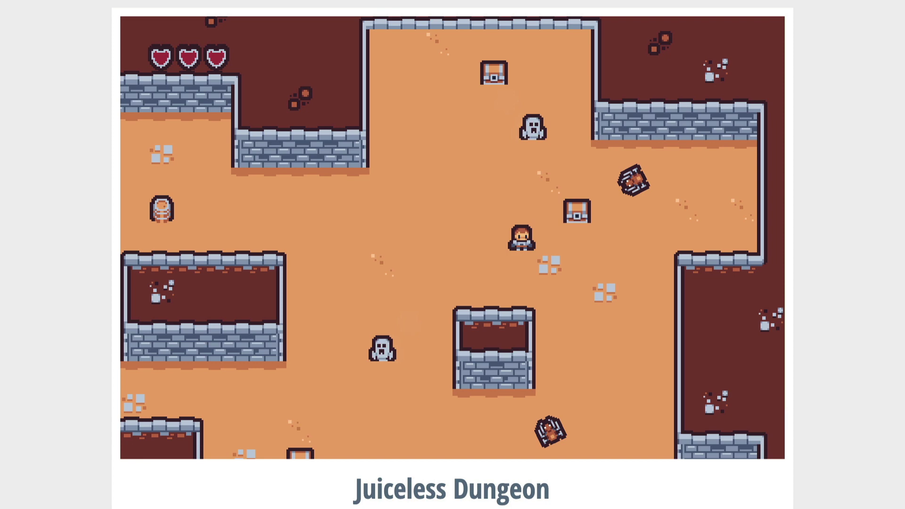
pyautogui.press('Up')
pyautogui.press('Right')
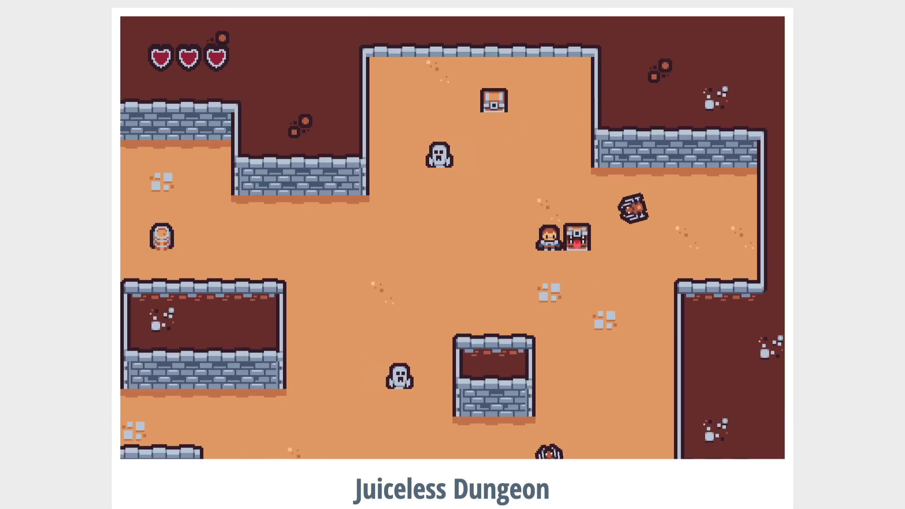
pyautogui.press('Up')
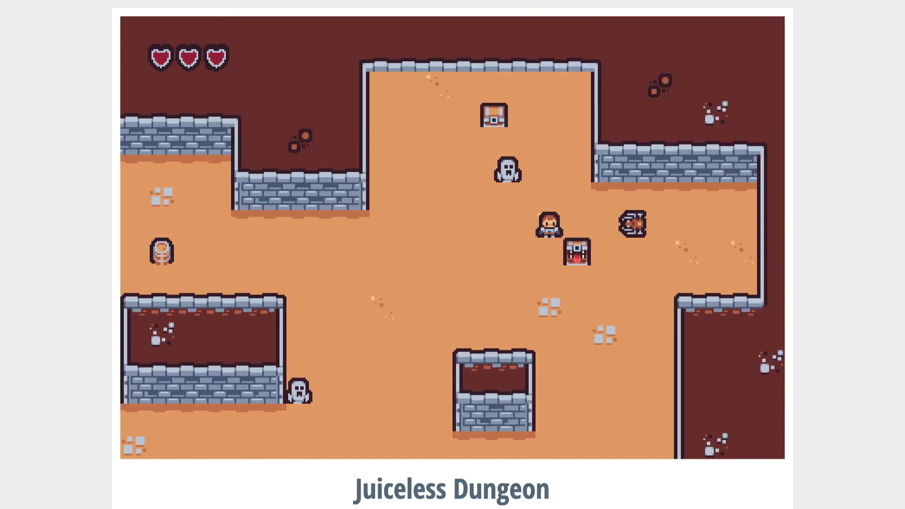
pyautogui.press('Up')
pyautogui.press('Up')
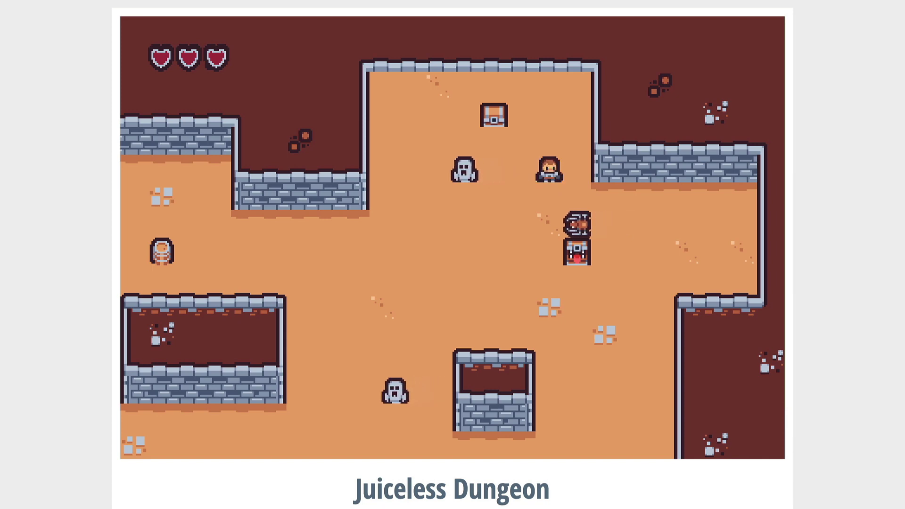
pyautogui.press('Up')
pyautogui.press('Left')
pyautogui.press('Left')
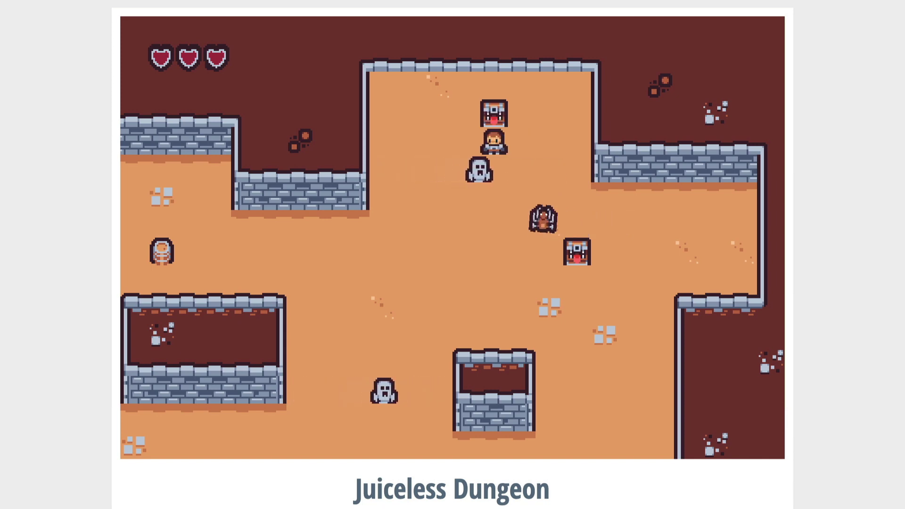
pyautogui.press('Down')
pyautogui.press('Left')
pyautogui.press('Down')
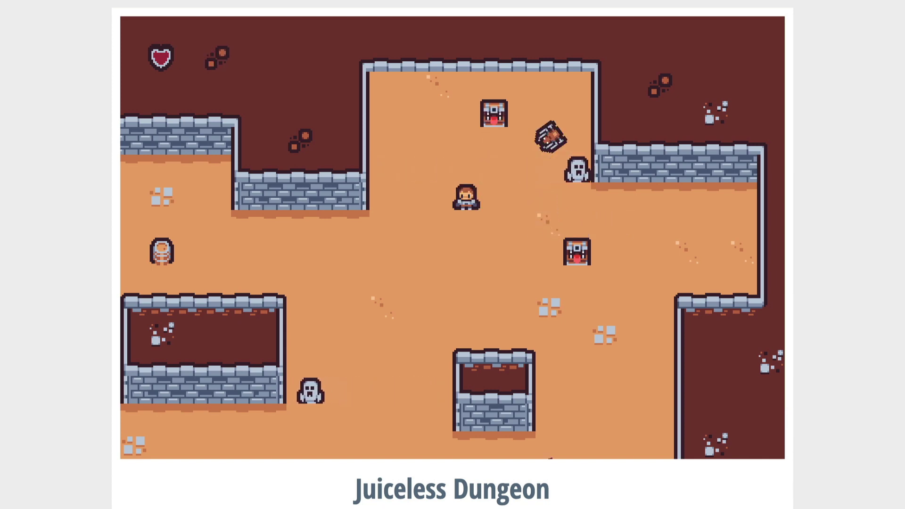
pyautogui.press('Down')
pyautogui.press('Down')
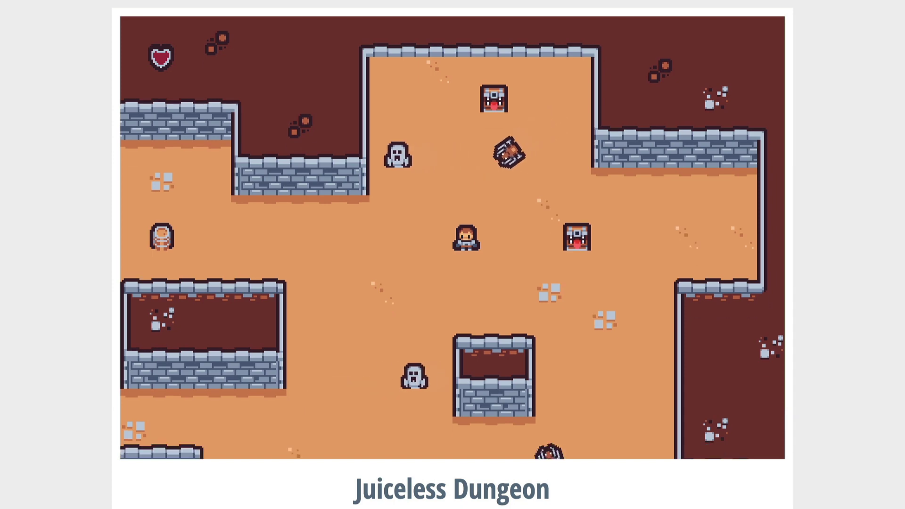
pyautogui.press('Left')
pyautogui.press('Left')
pyautogui.press('Down')
pyautogui.press('Down')
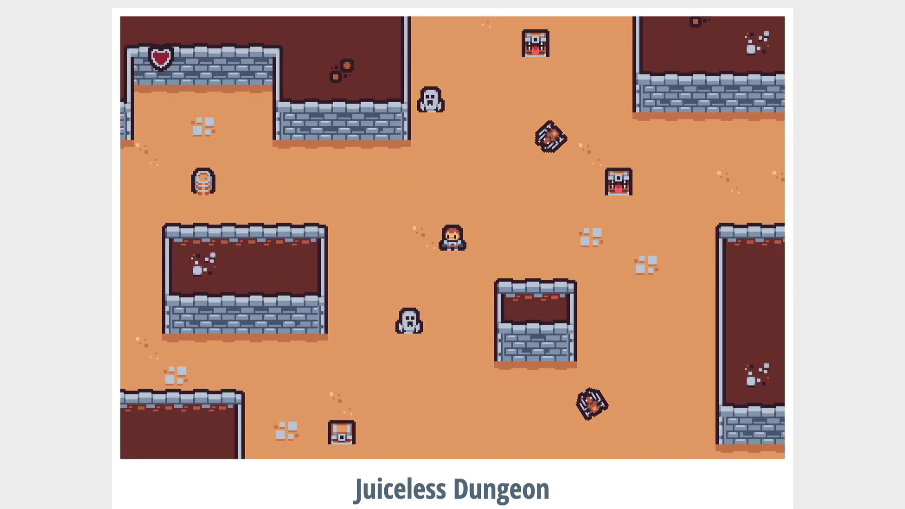
pyautogui.press('Right')
pyautogui.press('Right')
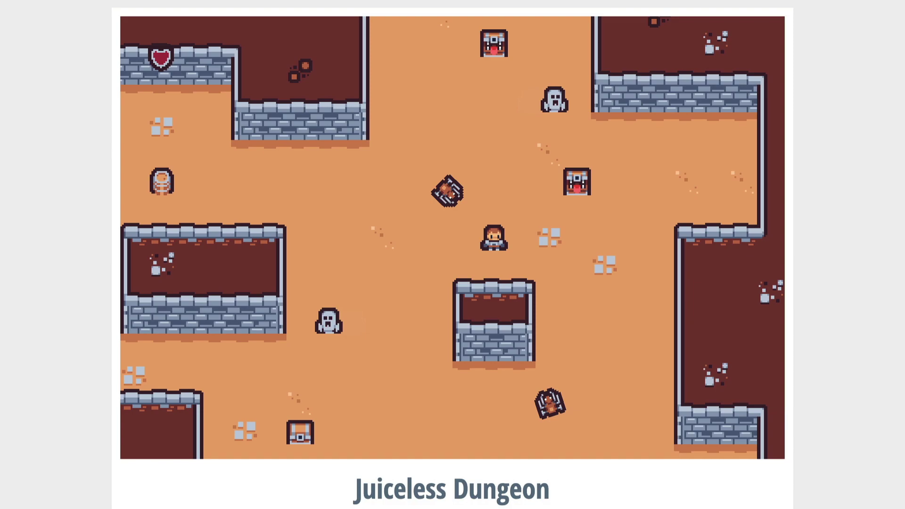
pyautogui.press('Right')
pyautogui.press('Right')
pyautogui.press('Right')
pyautogui.press('Right')
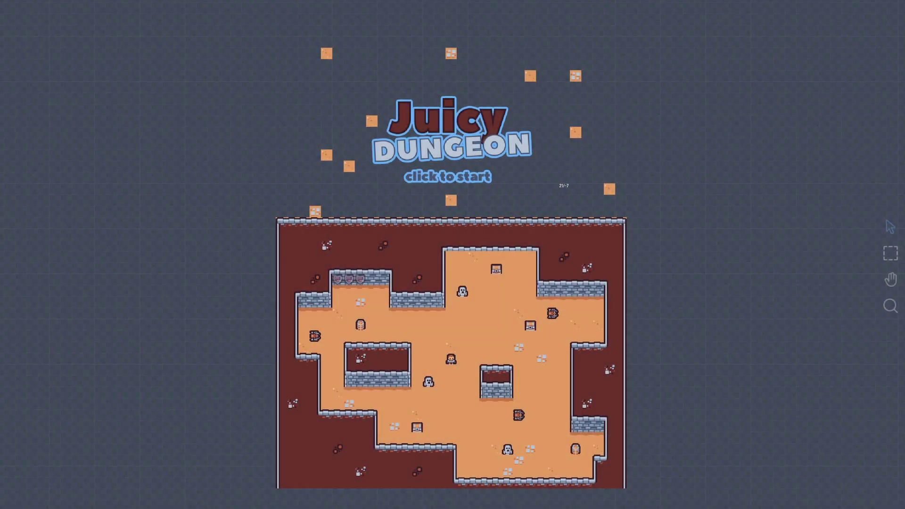
# - Open the behaviors of the DUNGEON title object and add an Ease behavior
pyautogui.rightClick(519, 147)
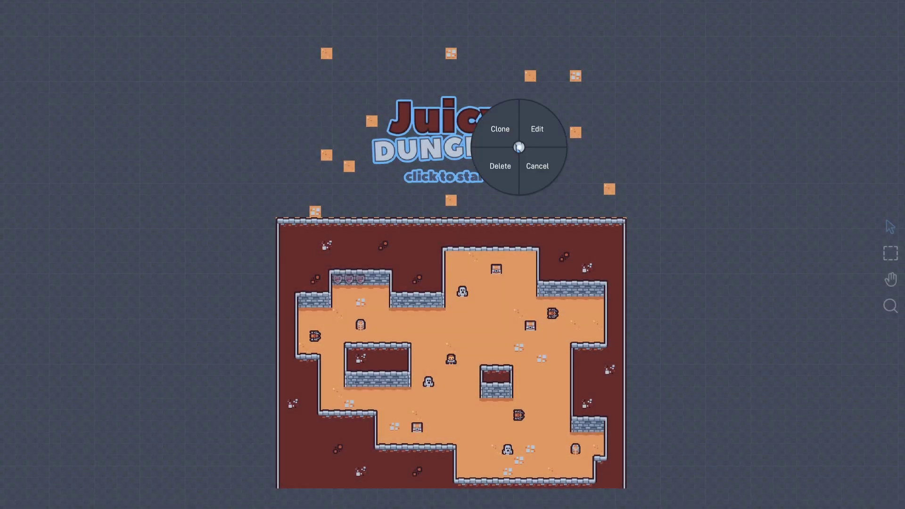
pyautogui.click(536, 134)
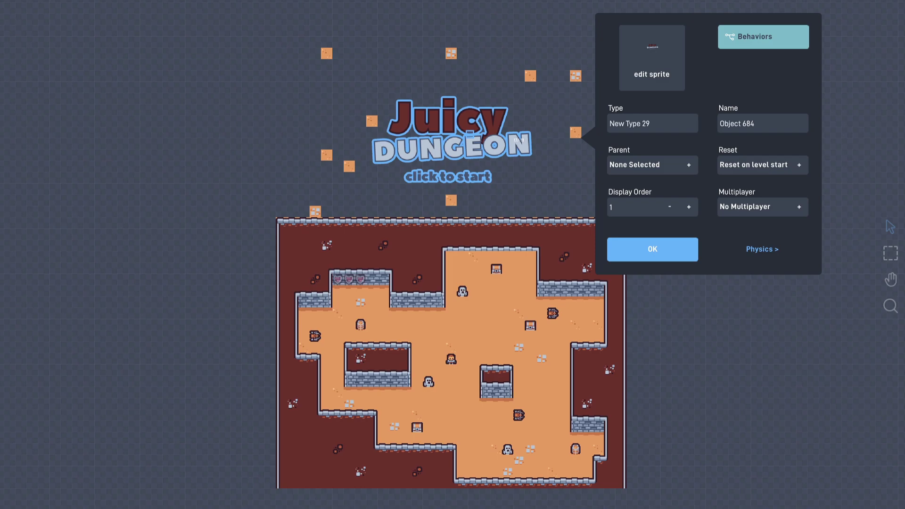
pyautogui.click(754, 40)
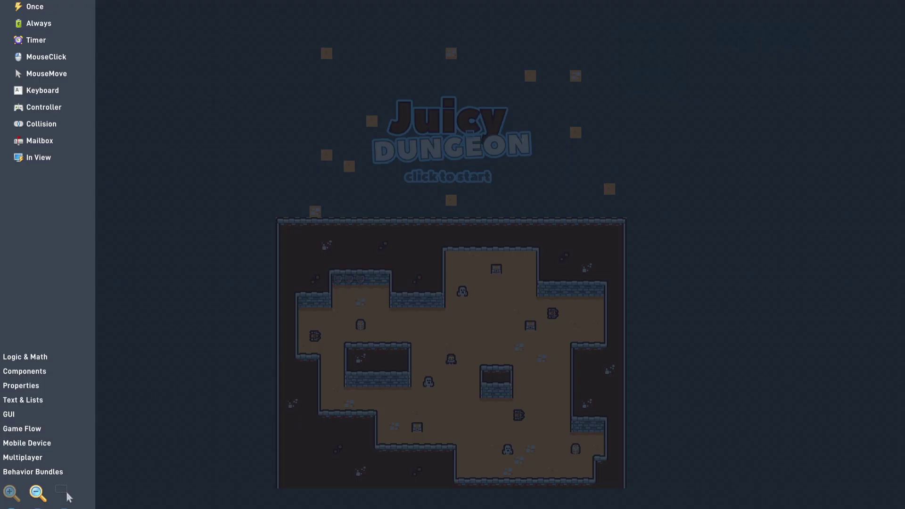
pyautogui.click(25, 357)
pyautogui.click(52, 87)
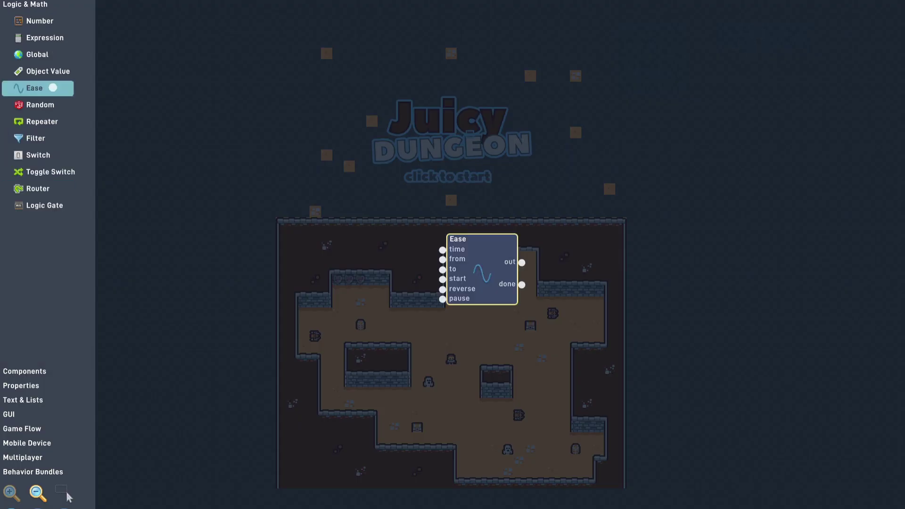
pyautogui.moveTo(481, 245); pyautogui.dragTo(427, 265)
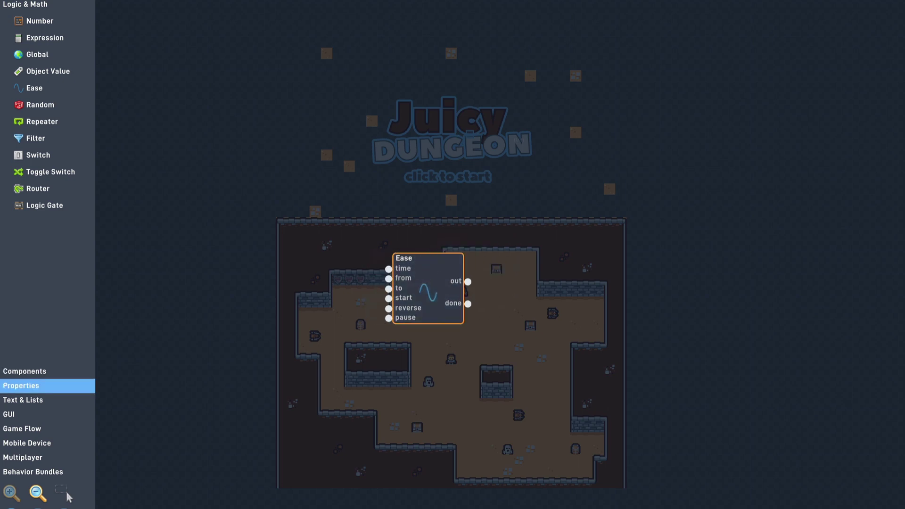
# - Add a Size behavior beside the Ease and connect the Ease output to its % input
pyautogui.click(55, 384)
pyautogui.click(73, 95)
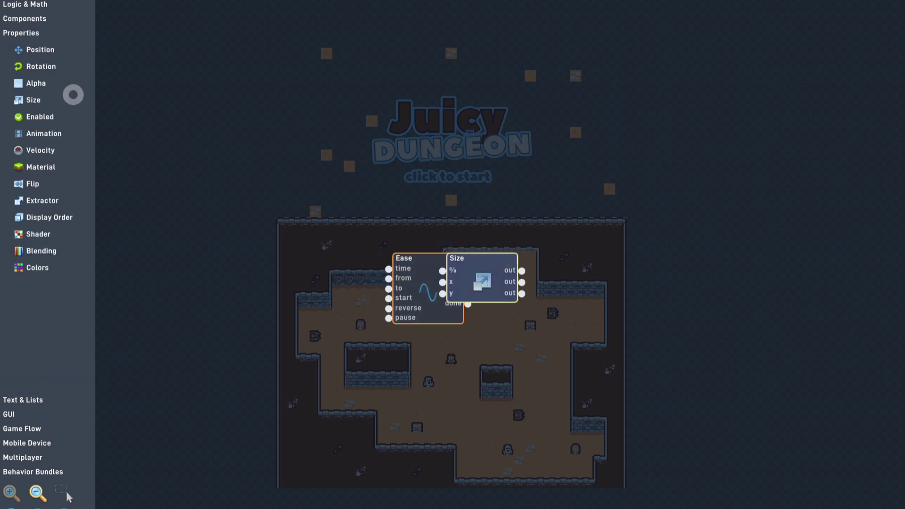
pyautogui.moveTo(496, 255); pyautogui.dragTo(550, 275)
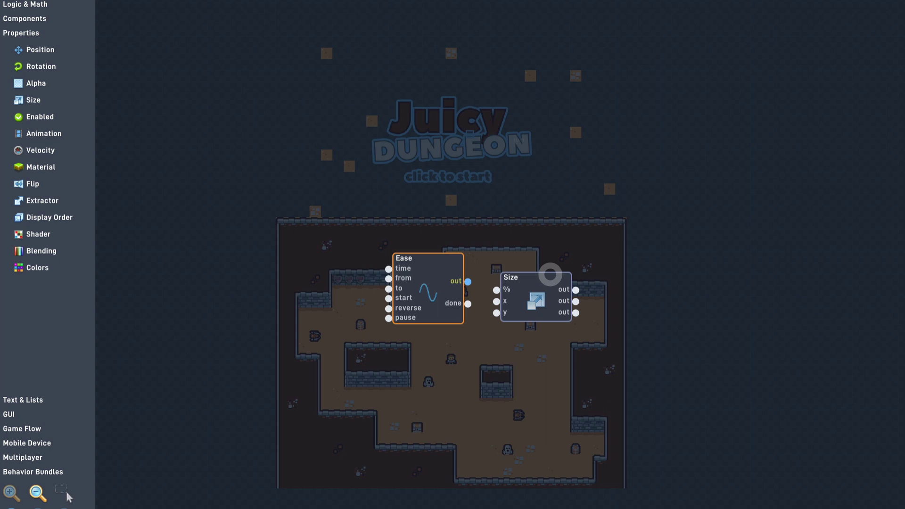
pyautogui.click(436, 276)
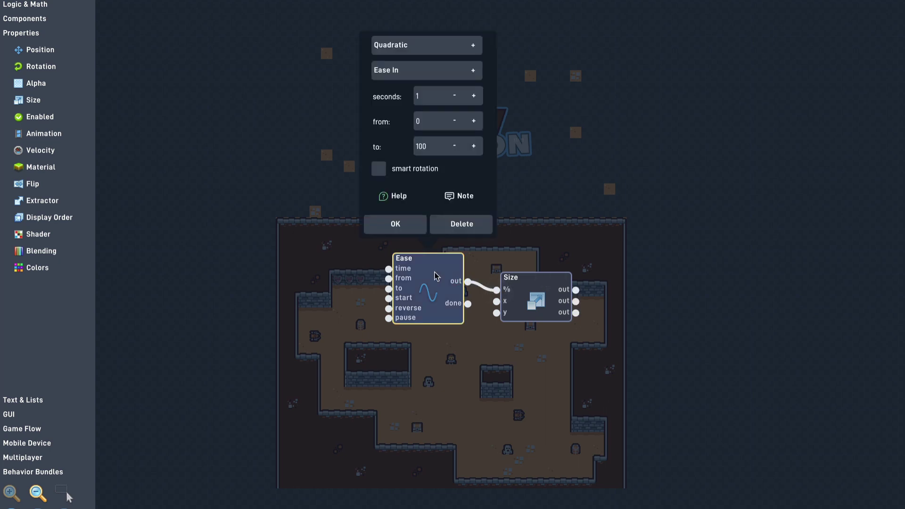
pyautogui.press('Escape')
# - Add a Once trigger ahead of the Ease and connect its output to the Ease's start input
pyautogui.click(24, 4)
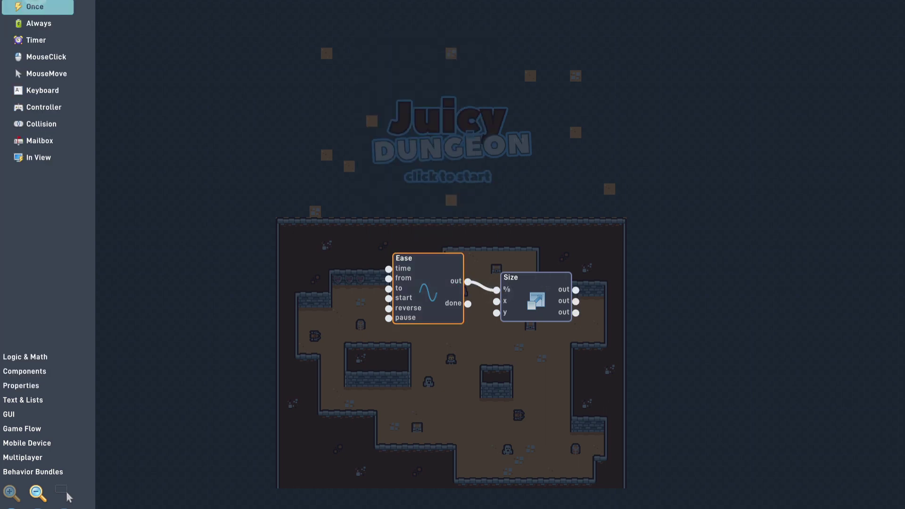
pyautogui.moveTo(35, 7); pyautogui.dragTo(334, 277)
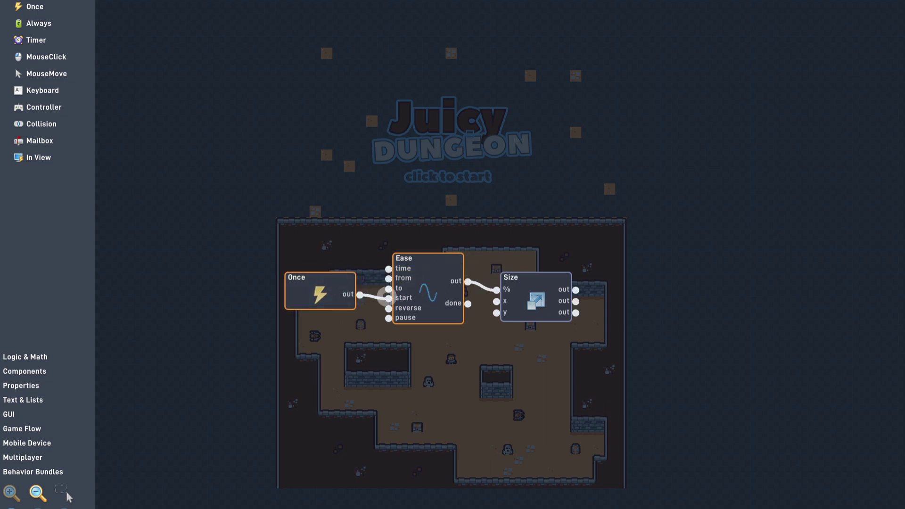
pyautogui.moveTo(392, 219); pyautogui.dragTo(428, 320)
pyautogui.press('space')
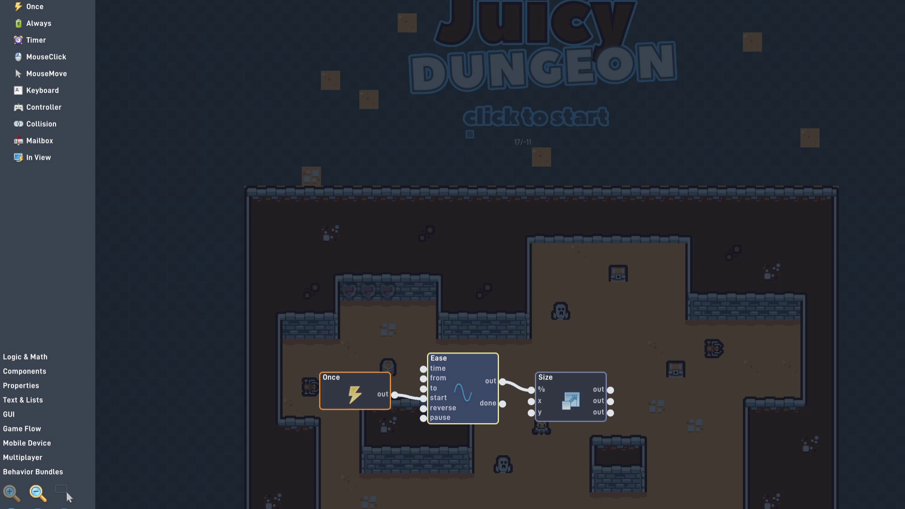
# - Set the Ease to Bounce with Ease Out, 2 seconds, starting from 100, and preview the title animation in the game
pyautogui.click(472, 374)
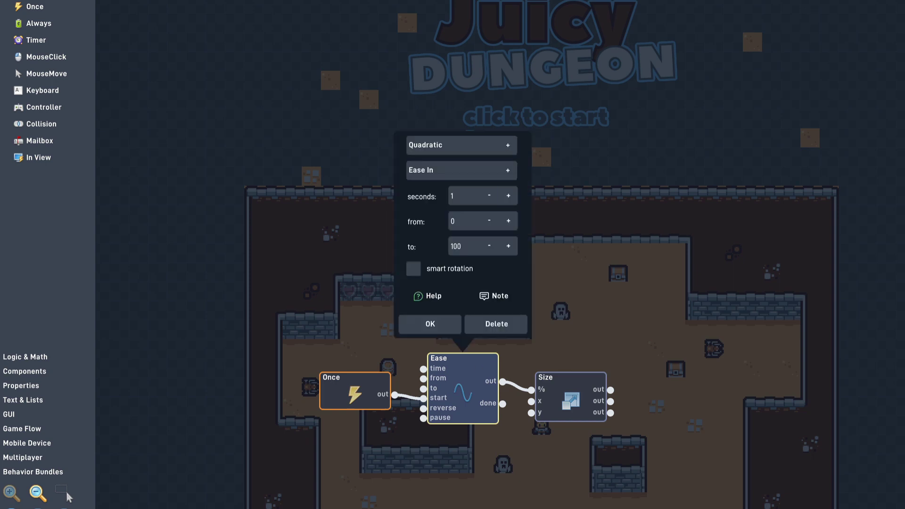
pyautogui.click(508, 145)
pyautogui.click(456, 242)
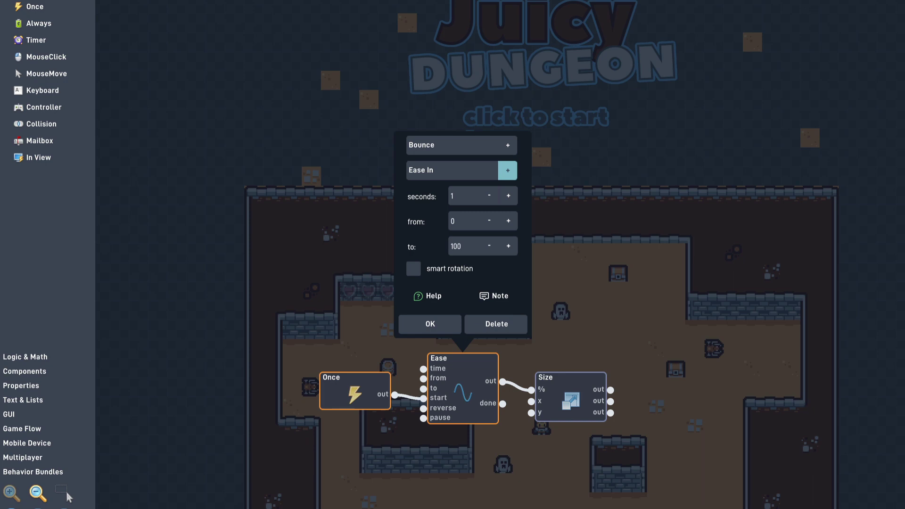
pyautogui.click(508, 171)
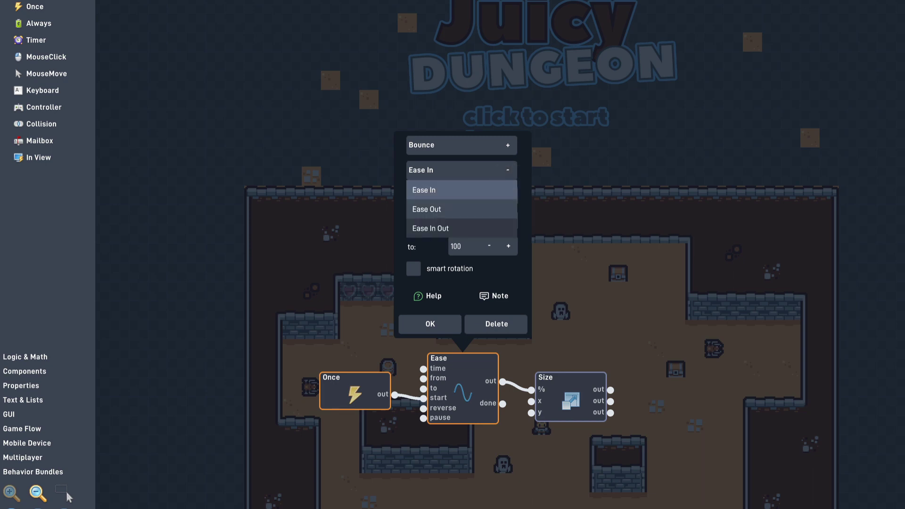
pyautogui.click(500, 206)
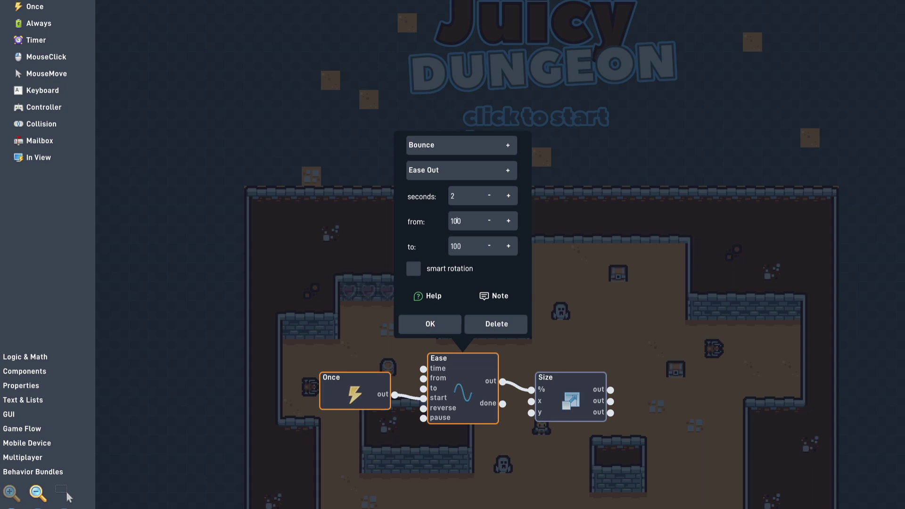
pyautogui.click(439, 322)
pyautogui.press('space')
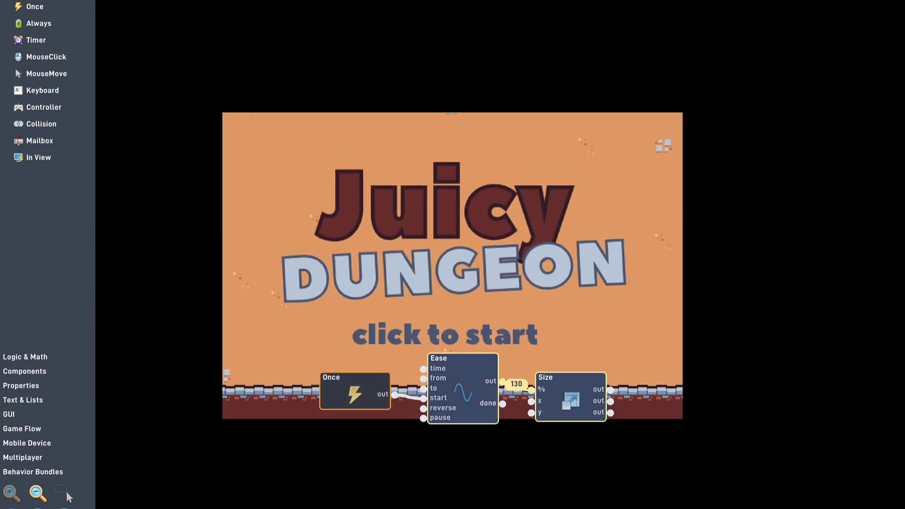
pyautogui.press('space')
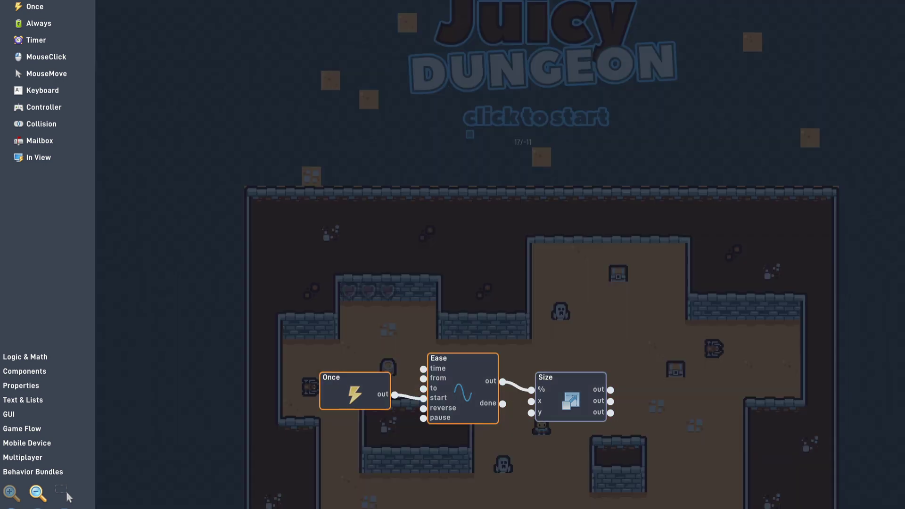
# - Add a Timer and Toggle Switch before the title's Ease, wiring the Timer to next and in, and the Toggle outputs to start and reverse
pyautogui.moveTo(348, 388); pyautogui.dragTo(348, 350)
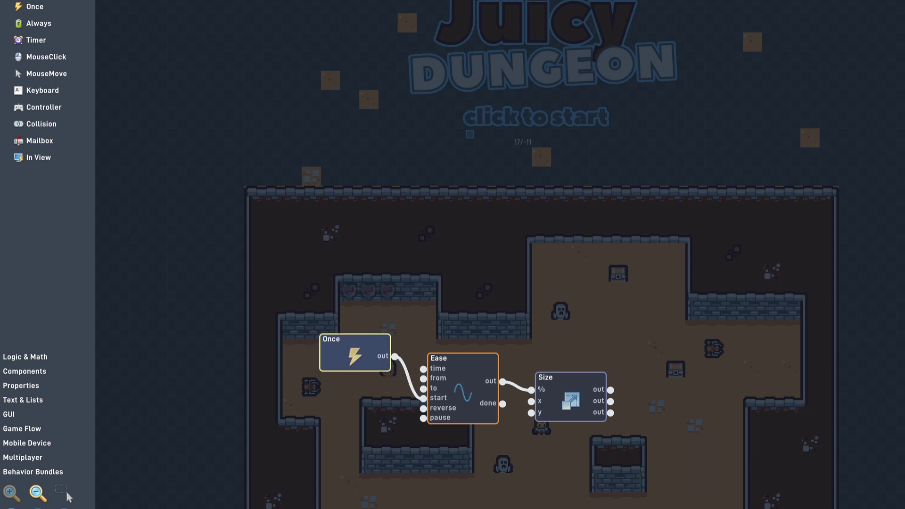
pyautogui.moveTo(36, 40); pyautogui.dragTo(247, 416)
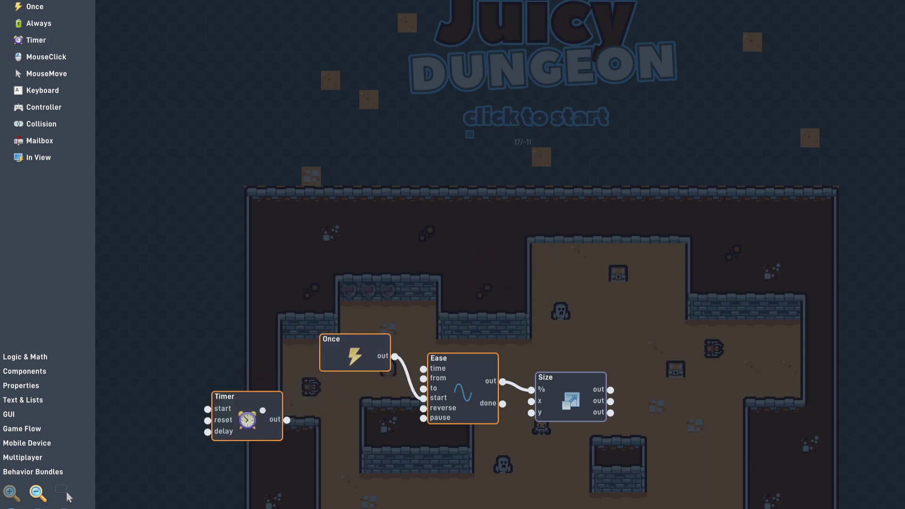
pyautogui.click(55, 359)
pyautogui.click(61, 176)
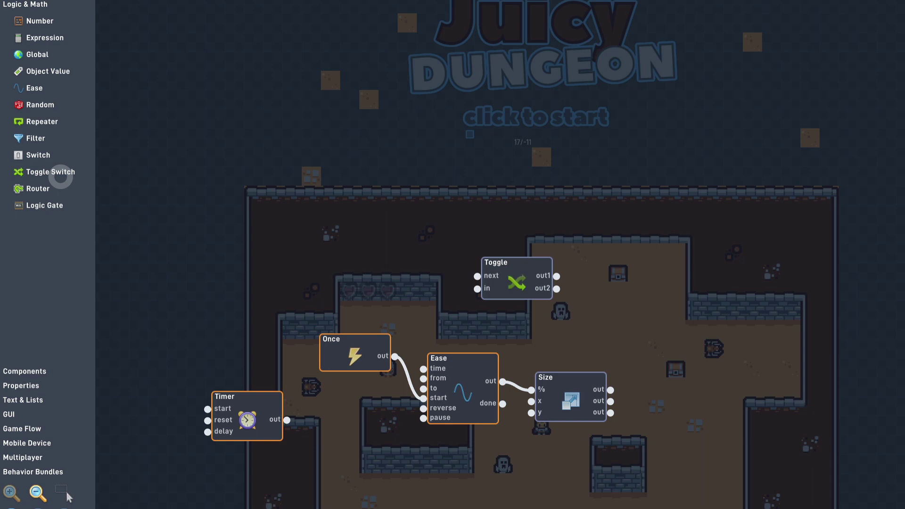
pyautogui.moveTo(517, 278); pyautogui.dragTo(355, 412)
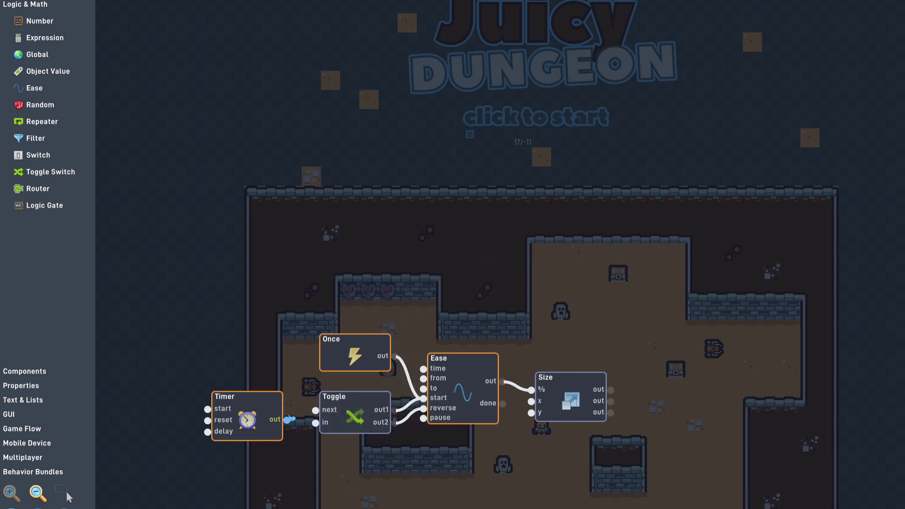
pyautogui.moveTo(290, 419); pyautogui.dragTo(316, 410)
# - Set the title's Timer to a delay of 25 repeating forever, close its settings and preview the looping title in the game
pyautogui.click(257, 409)
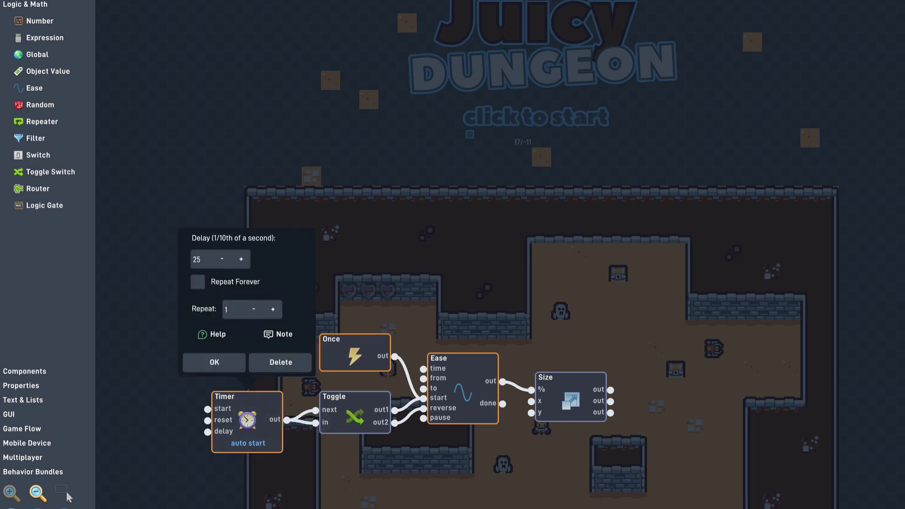
pyautogui.click(198, 281)
pyautogui.click(214, 363)
pyautogui.press('Escape')
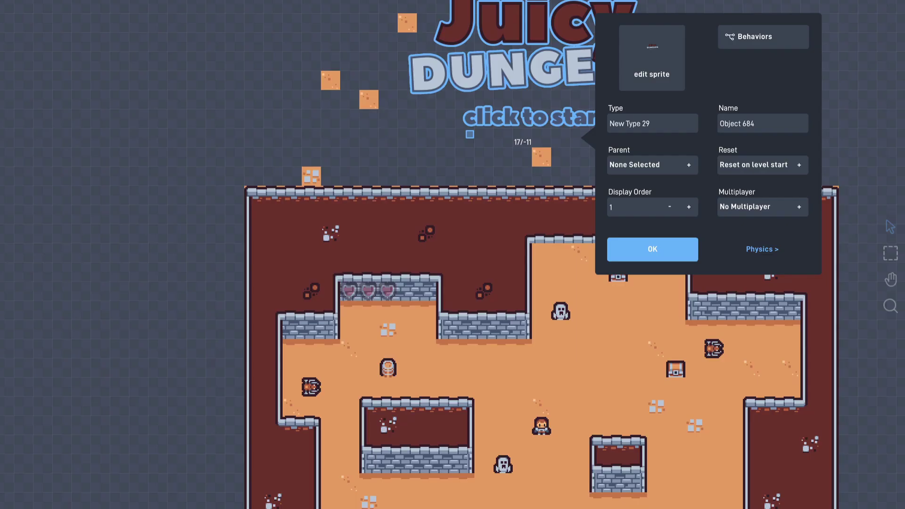
pyautogui.click(639, 256)
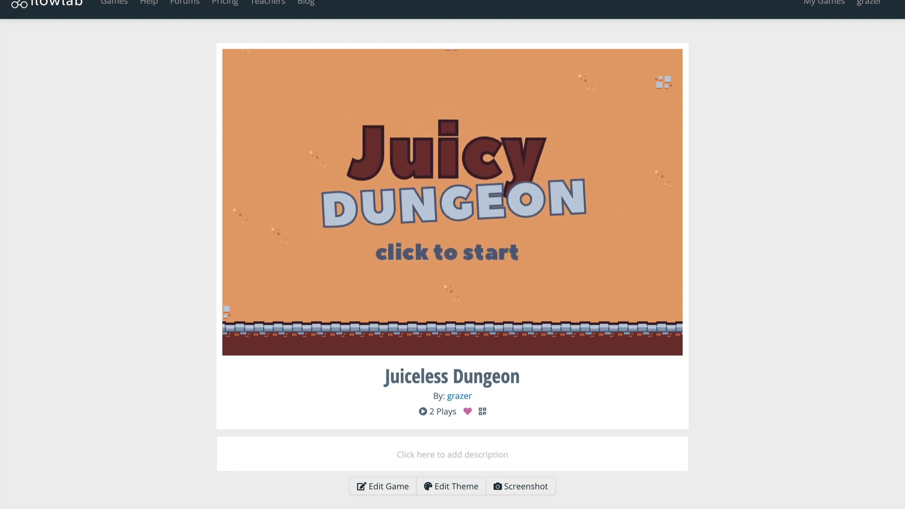
pyautogui.click(428, 295)
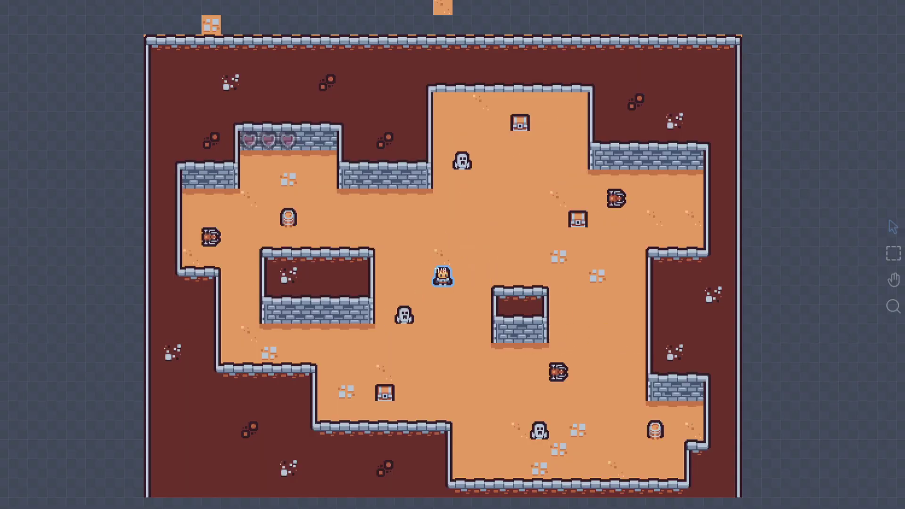
# - Open the behaviors of the knight player object and add an Ease behavior
pyautogui.click(443, 276)
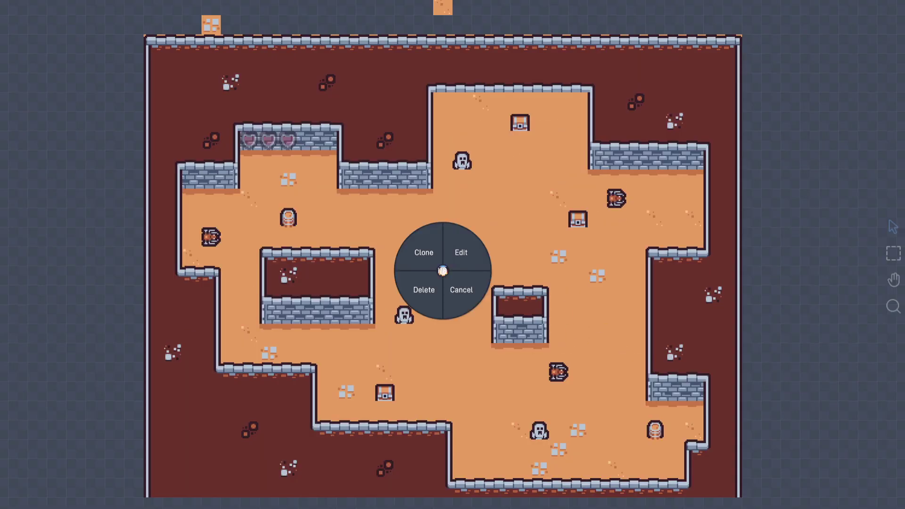
pyautogui.click(461, 252)
pyautogui.click(632, 172)
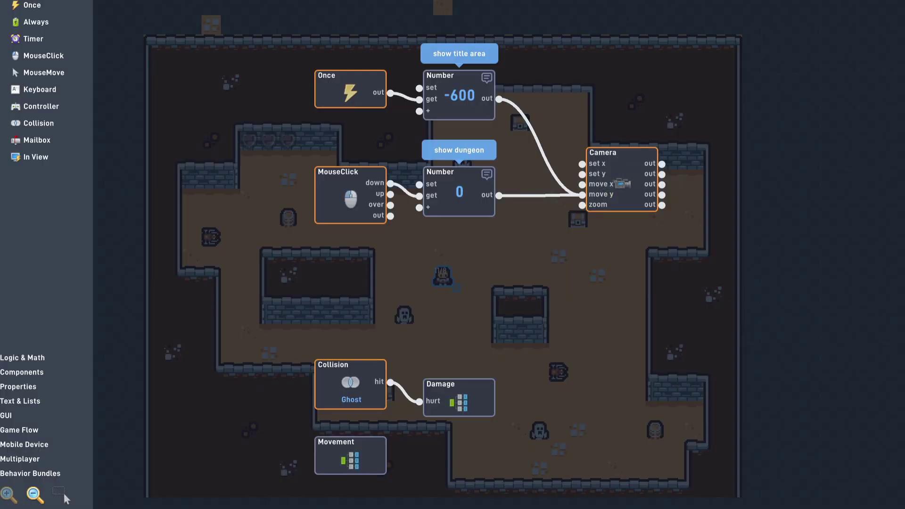
pyautogui.click(22, 358)
pyautogui.click(51, 88)
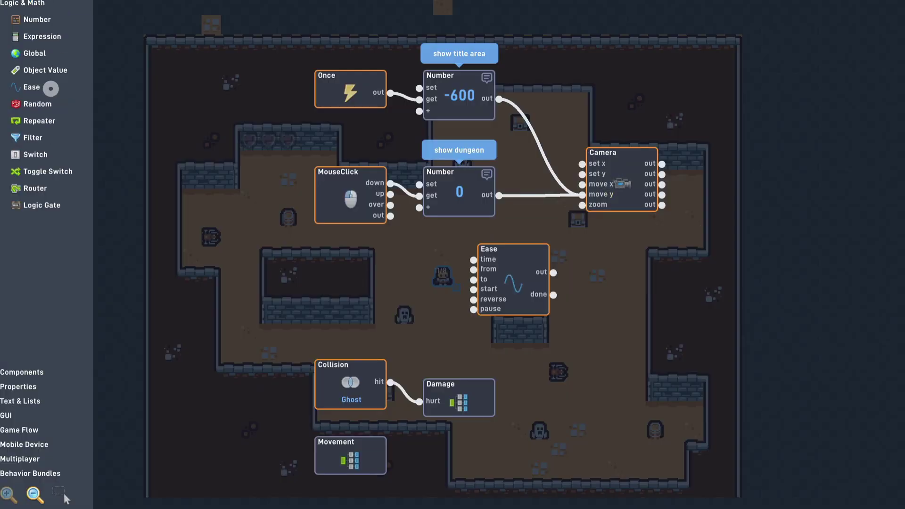
# - Replace the "show dungeon" Number with the Ease, connecting MouseClick down to its start and its output to the Camera's move y
pyautogui.moveTo(535, 279); pyautogui.dragTo(419, 212)
pyautogui.click(460, 191)
pyautogui.click(597, 276)
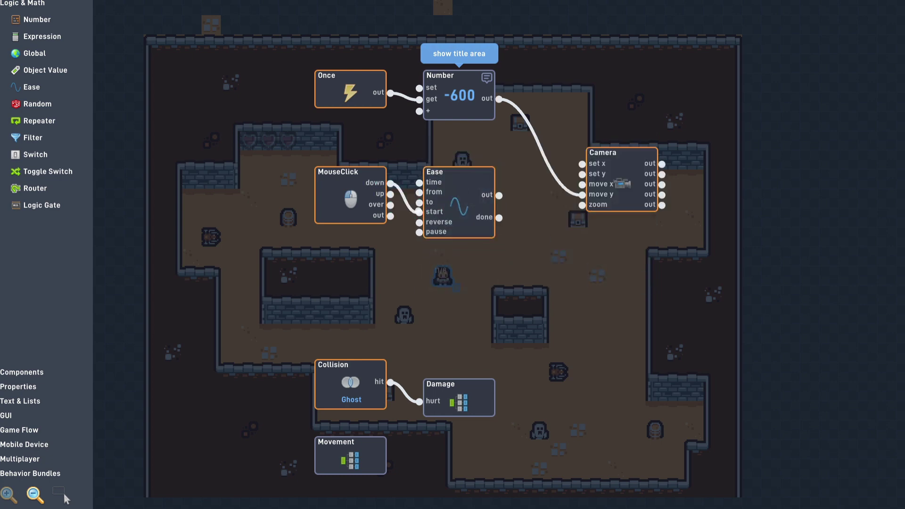
pyautogui.moveTo(568, 197); pyautogui.dragTo(583, 194)
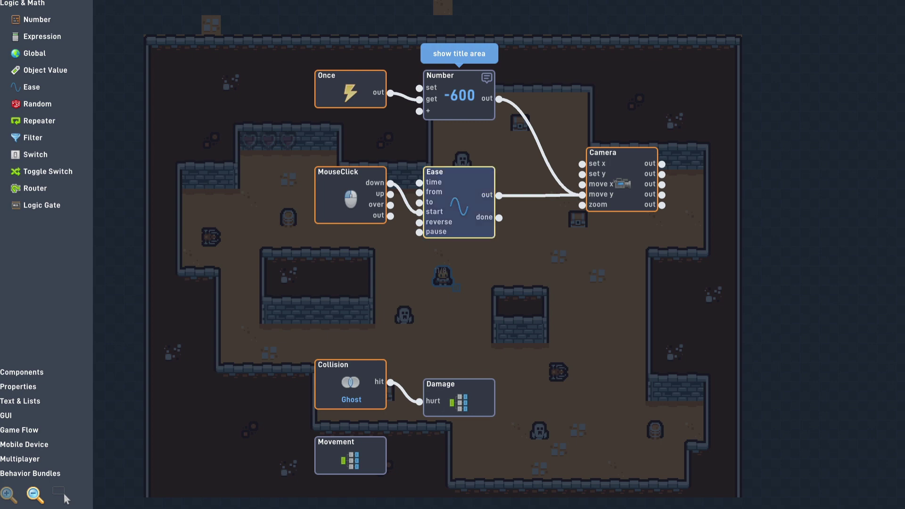
# - Set the camera Ease to Back with Ease Out, starting from -600, and close the knight's settings
pyautogui.click(460, 206)
pyautogui.click(580, 118)
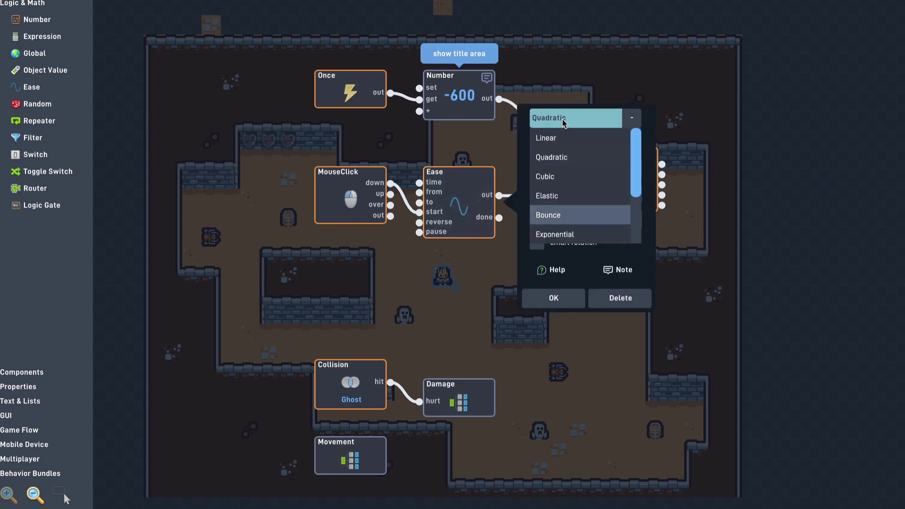
pyautogui.scroll(-2, 575, 210)
pyautogui.click(576, 234)
pyautogui.click(585, 143)
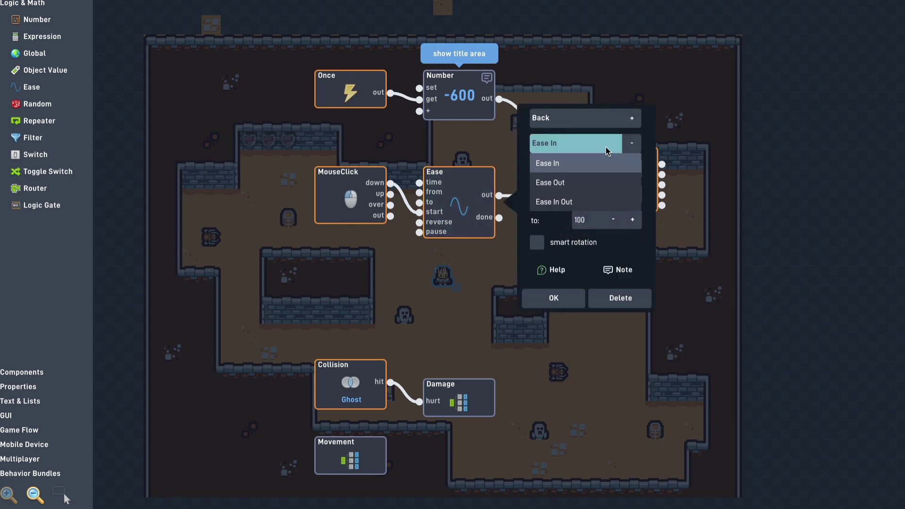
pyautogui.click(575, 179)
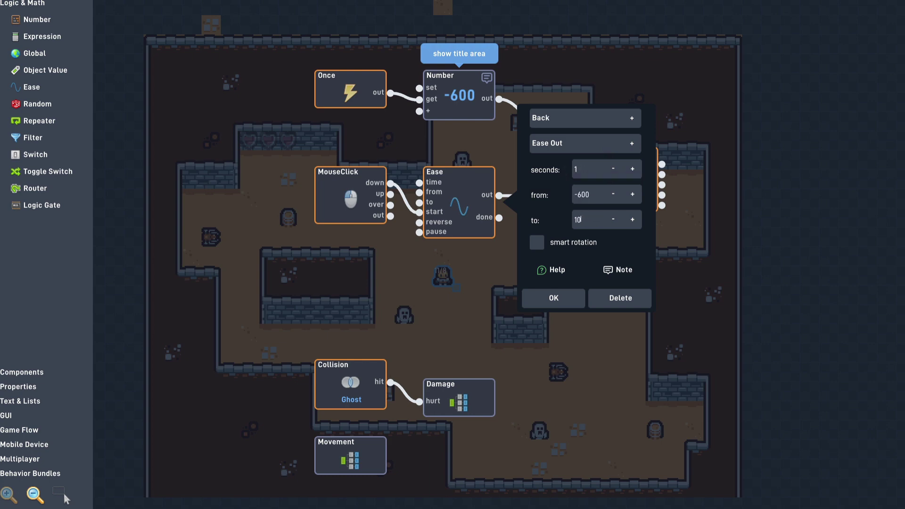
pyautogui.click(554, 299)
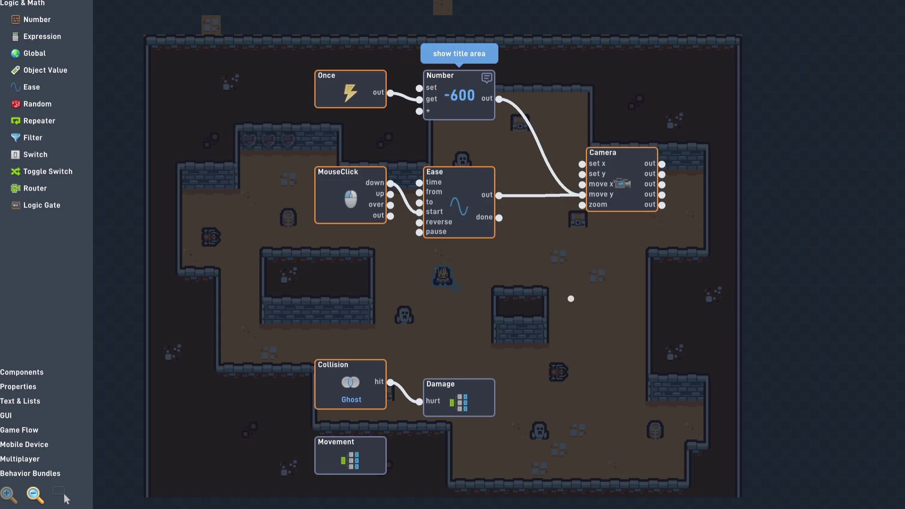
pyautogui.click(58, 493)
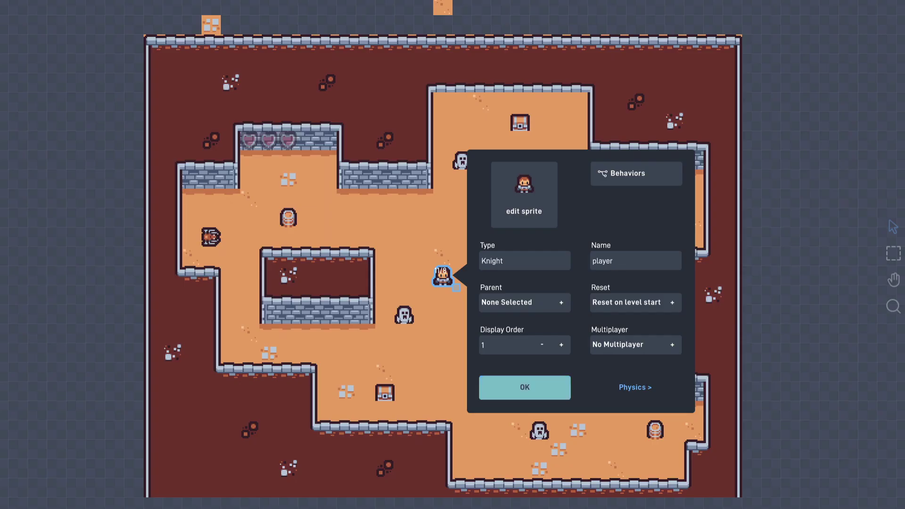
pyautogui.click(517, 387)
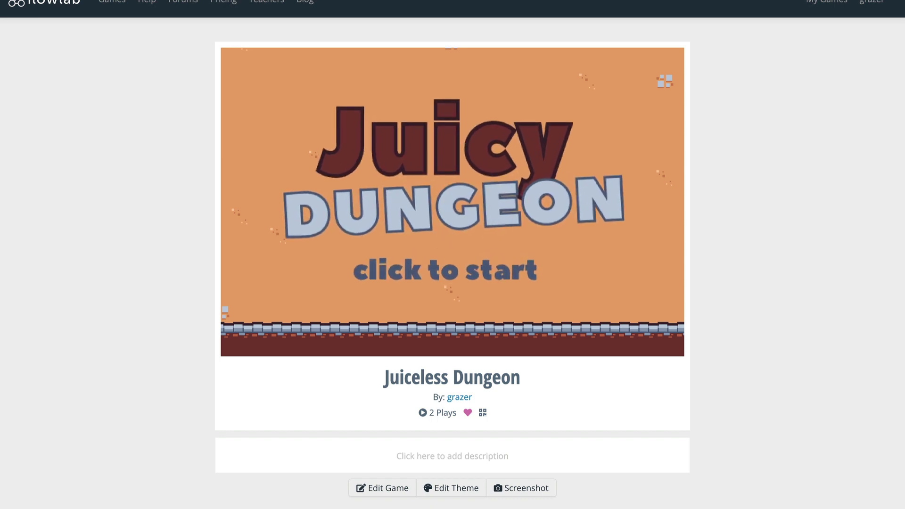
# - Test the eased camera transition from the title screen to the dungeon in the running game
pyautogui.click(485, 222)
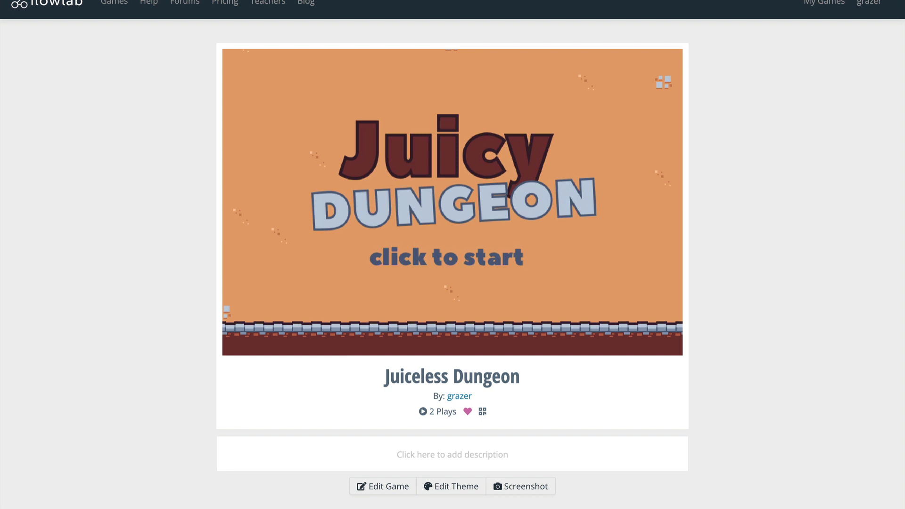
pyautogui.click(428, 297)
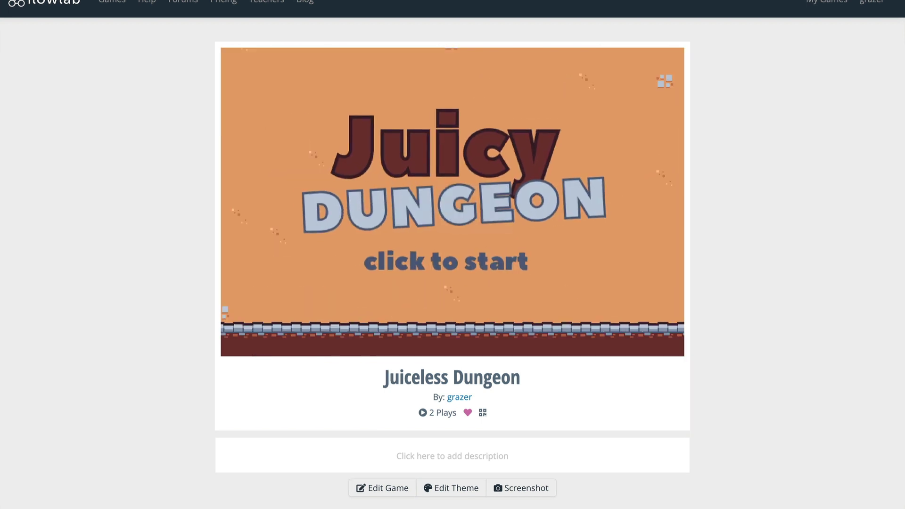
pyautogui.click(487, 222)
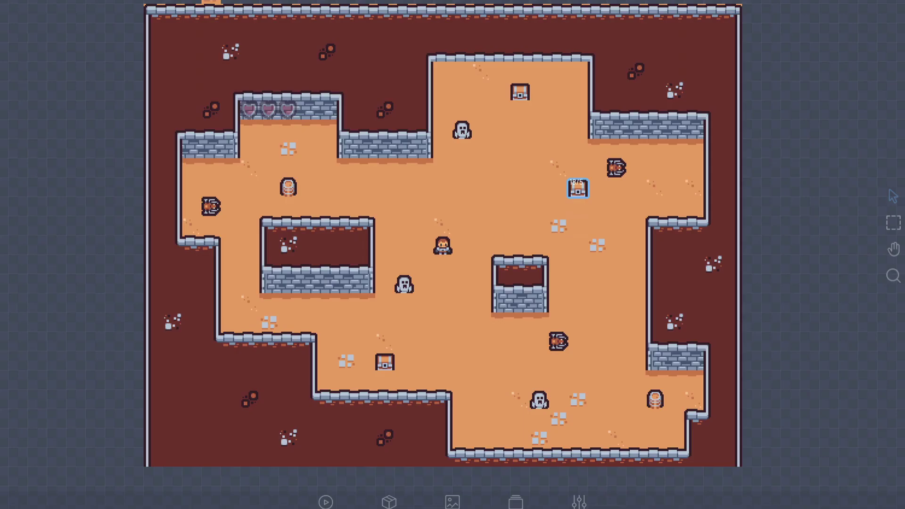
# - Open the behaviors of the treasure chest beside the upper-right beetle enemy and add an Ease behavior
pyautogui.click(579, 188)
pyautogui.click(593, 169)
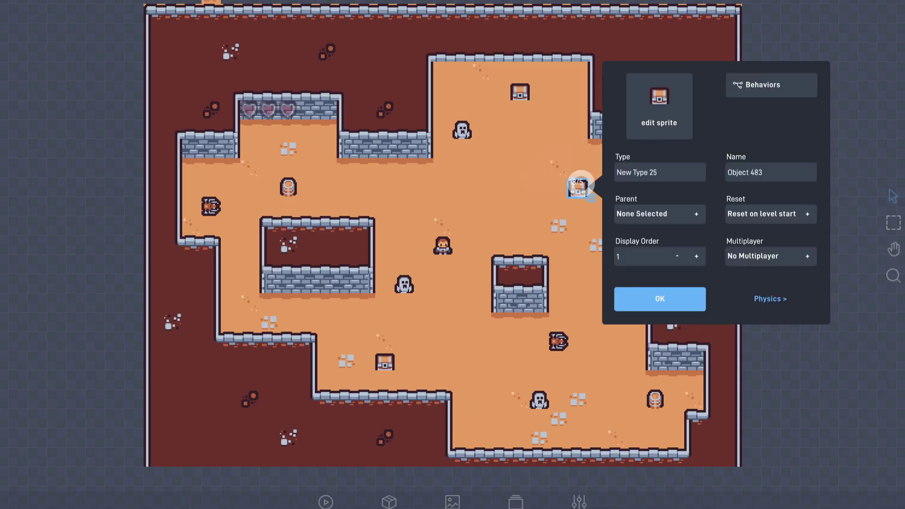
pyautogui.click(745, 87)
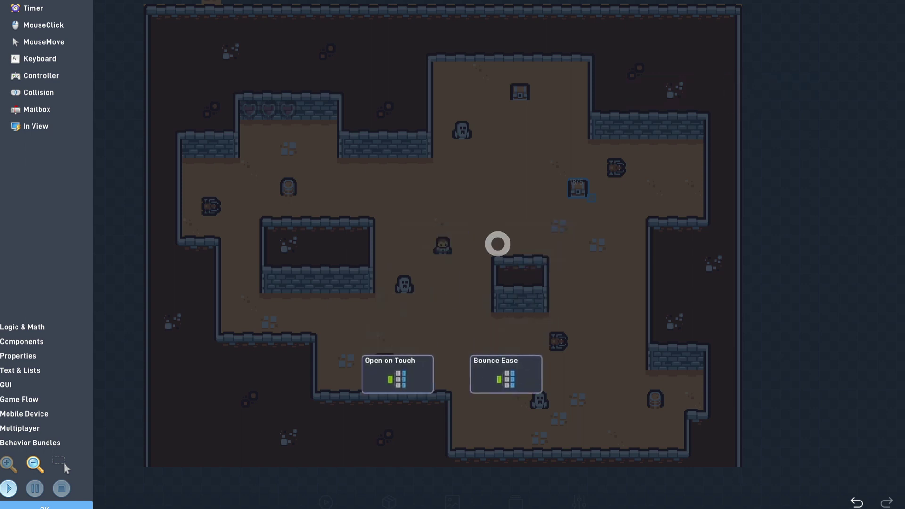
pyautogui.click(33, 327)
pyautogui.click(44, 61)
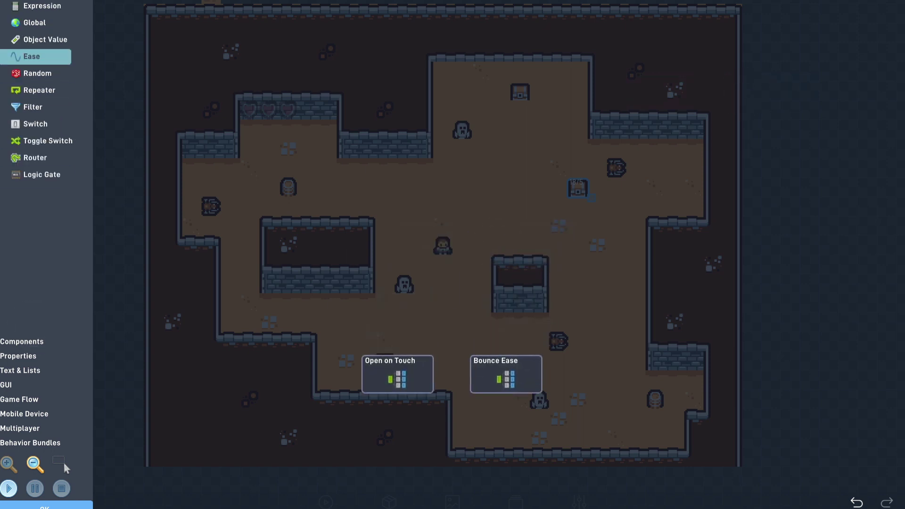
# - Add a Size behavior beside the chest's Ease and connect the Ease output to its % input
pyautogui.click(43, 357)
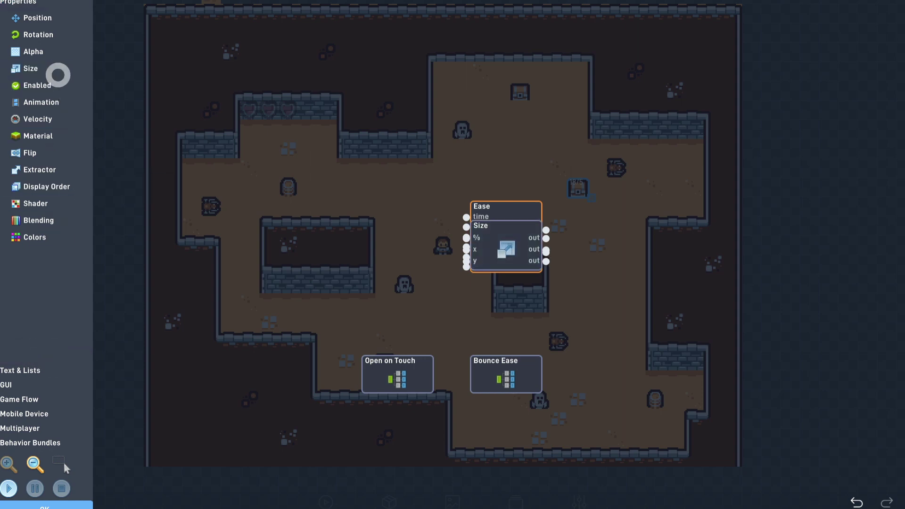
pyautogui.moveTo(512, 233); pyautogui.dragTo(621, 234)
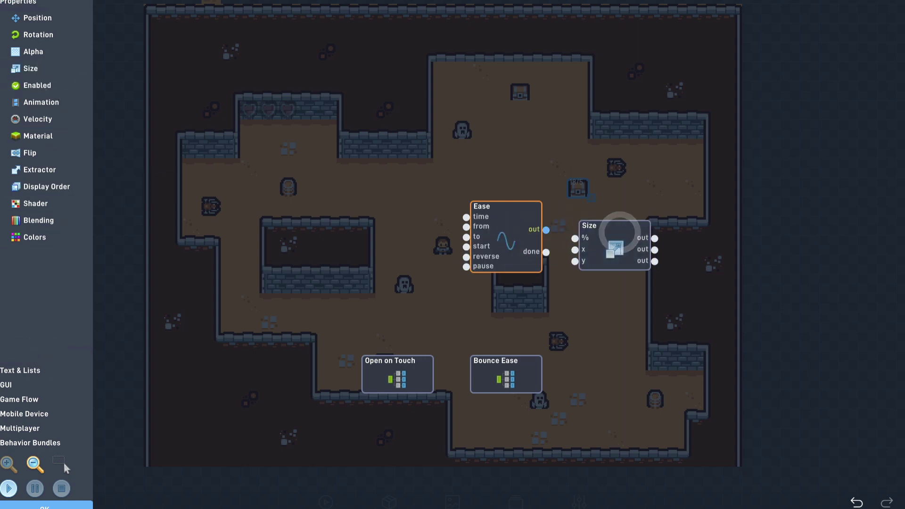
pyautogui.moveTo(564, 235); pyautogui.dragTo(574, 238)
# - Set the chest's Ease to Sine with Ease In Out, 0.7 seconds, from 100 to 110
pyautogui.click(517, 215)
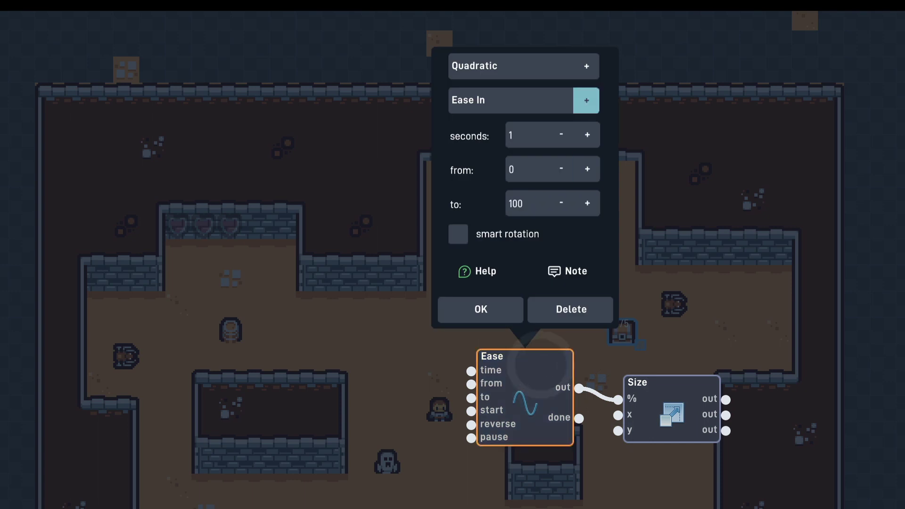
pyautogui.click(583, 66)
pyautogui.scroll(-3, 543, 141)
pyautogui.click(554, 136)
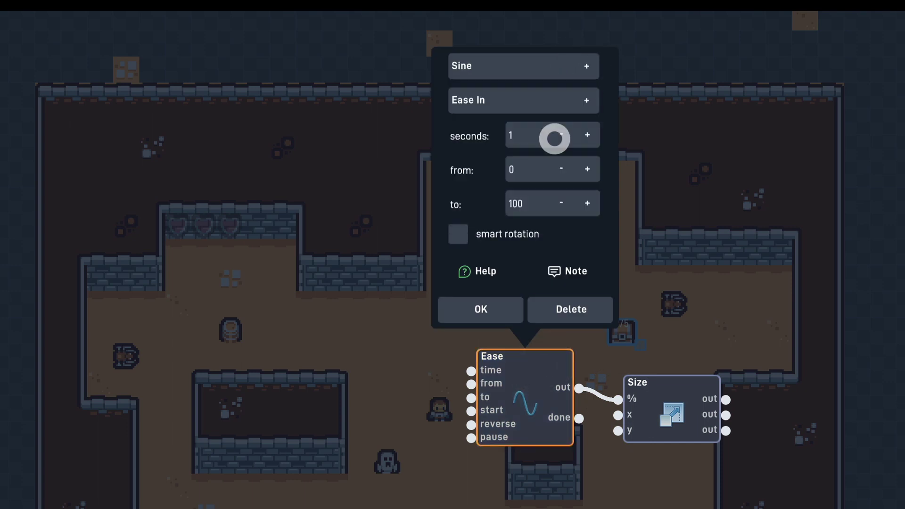
pyautogui.click(586, 100)
pyautogui.click(550, 178)
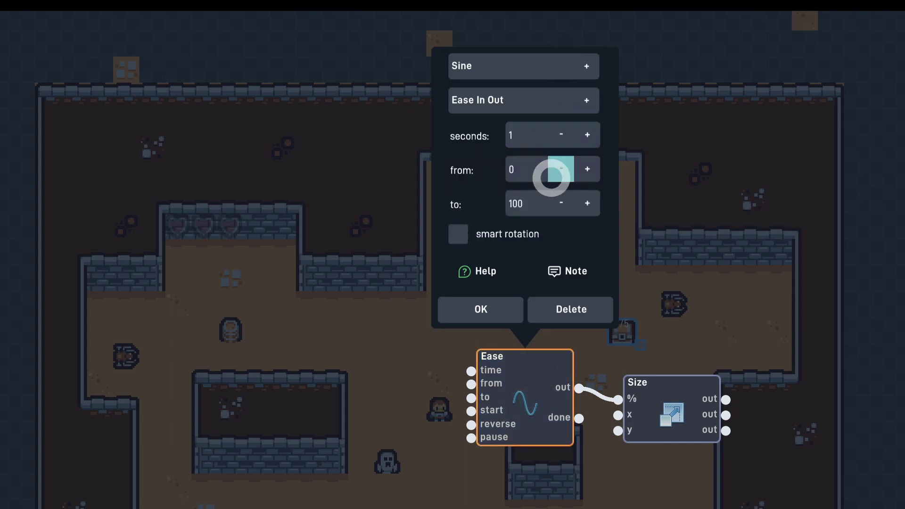
pyautogui.press('BackSpace')
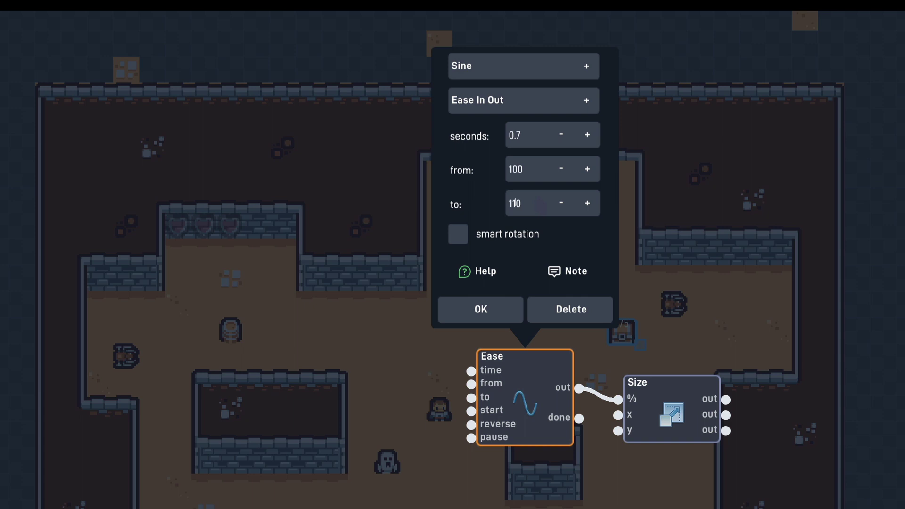
pyautogui.click(481, 309)
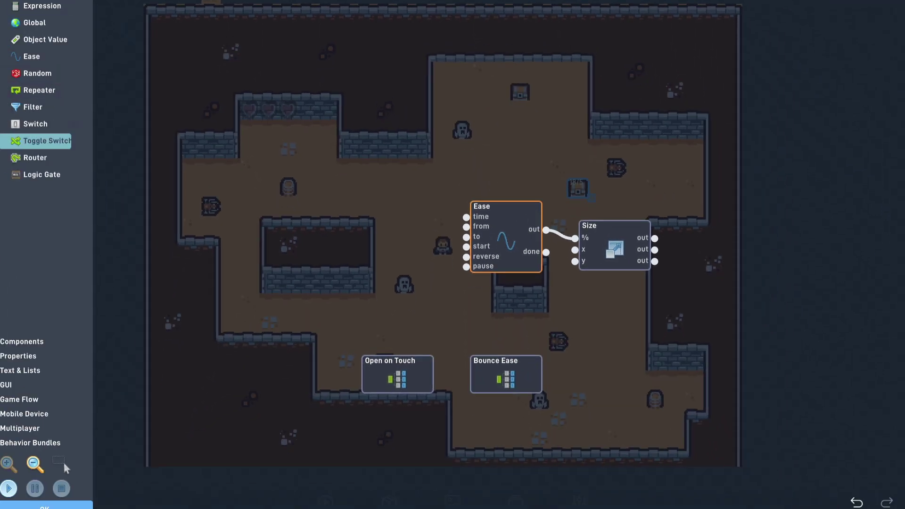
# - Add a Toggle Switch ahead of the chest's Ease, connecting out1 to reverse and out2 to start
pyautogui.click(47, 140)
pyautogui.moveTo(440, 233); pyautogui.dragTo(378, 234)
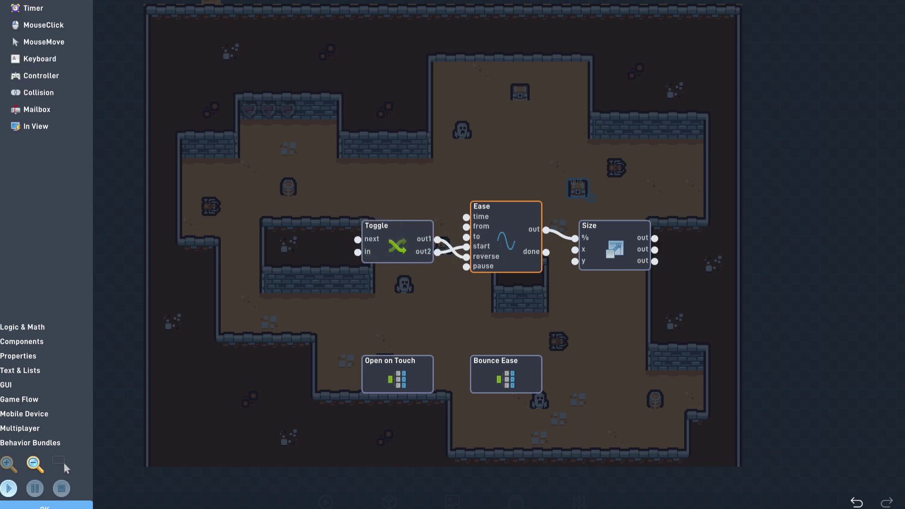
# - Add a Timer feeding the chest Toggle's next and in inputs, with a delay of 7 and Repeat Forever enabled
pyautogui.click(41, 7)
pyautogui.moveTo(506, 245); pyautogui.dragTo(289, 245)
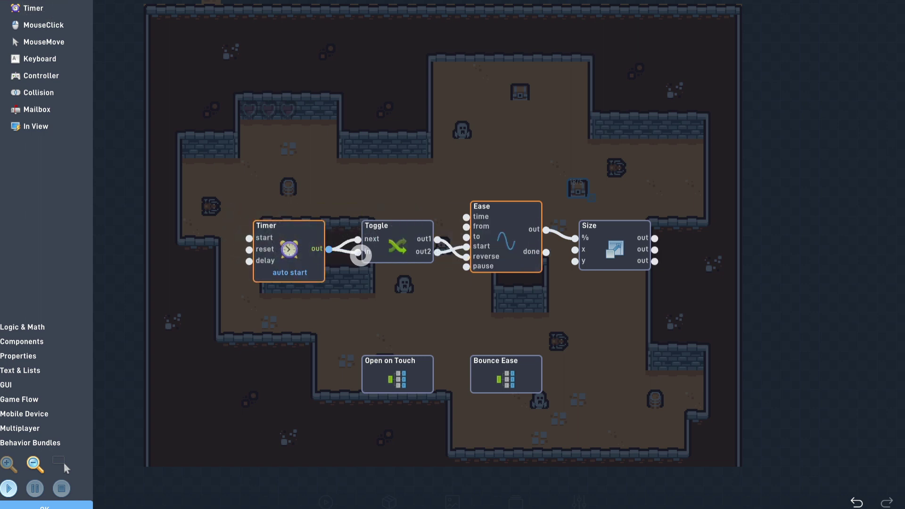
pyautogui.click(289, 245)
pyautogui.click(238, 114)
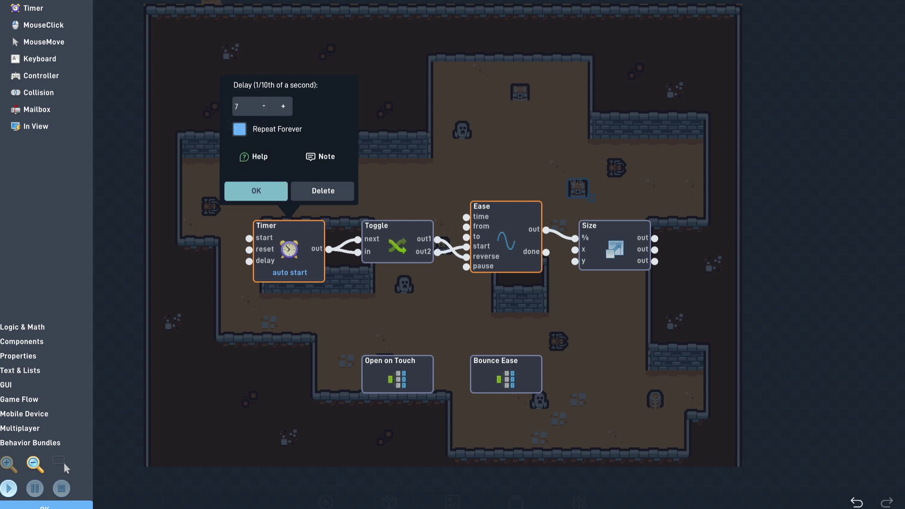
# - Confirm the chest's Timer settings and launch the game past its title area for a playtest
pyautogui.click(256, 190)
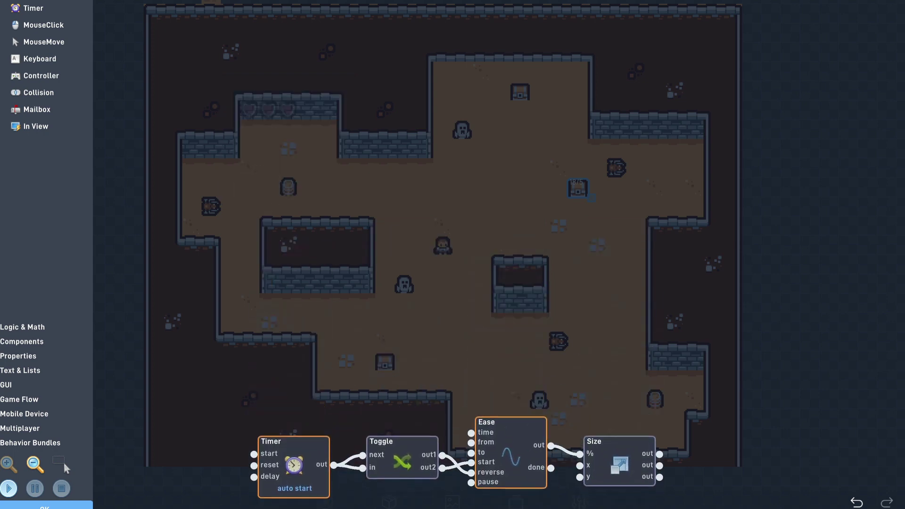
pyautogui.moveTo(462, 336); pyautogui.dragTo(462, 334)
pyautogui.press('p')
pyautogui.click(474, 295)
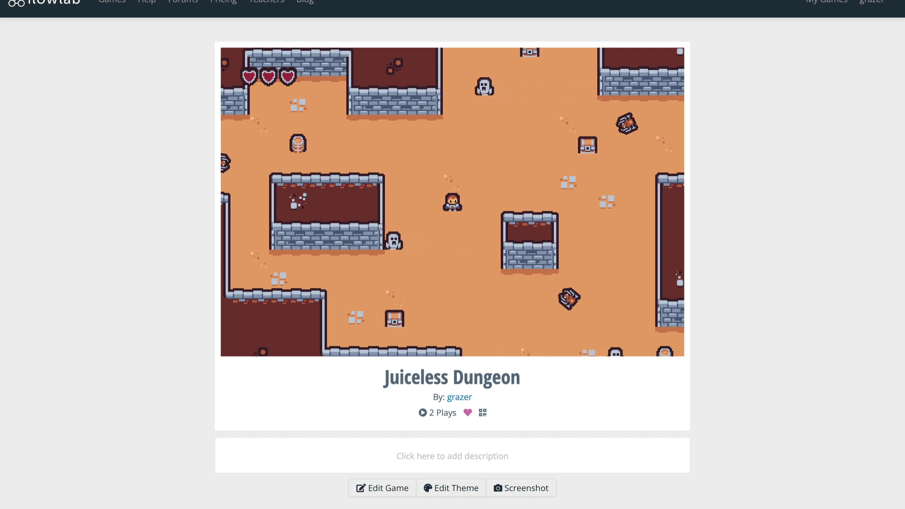
# - Walk the character up and to the right through the dungeon to check the chests' size animation
pyautogui.press('Right')
pyautogui.press('Up')
pyautogui.press('Up')
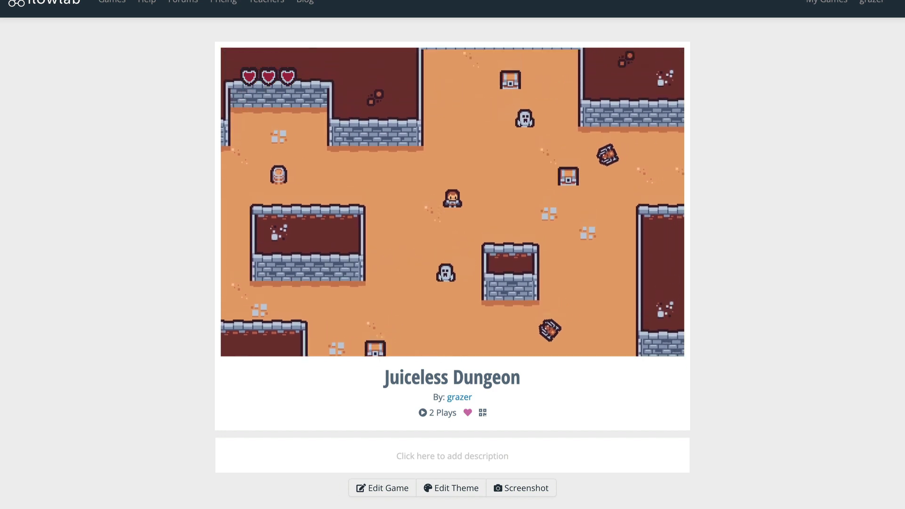
pyautogui.press('Up')
pyautogui.press('Right')
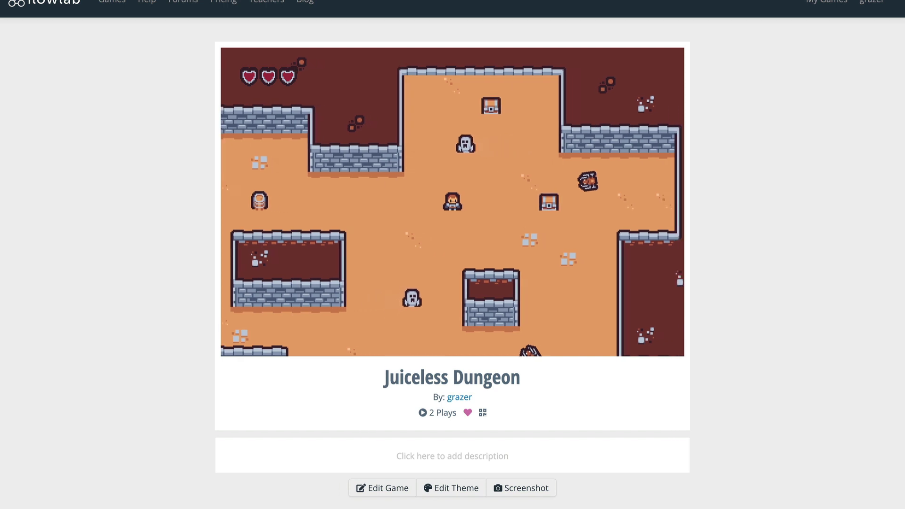
# - Run the character into the upper ghost to test taking damage, and walk back down away from it
pyautogui.press('Up')
pyautogui.press('Up')
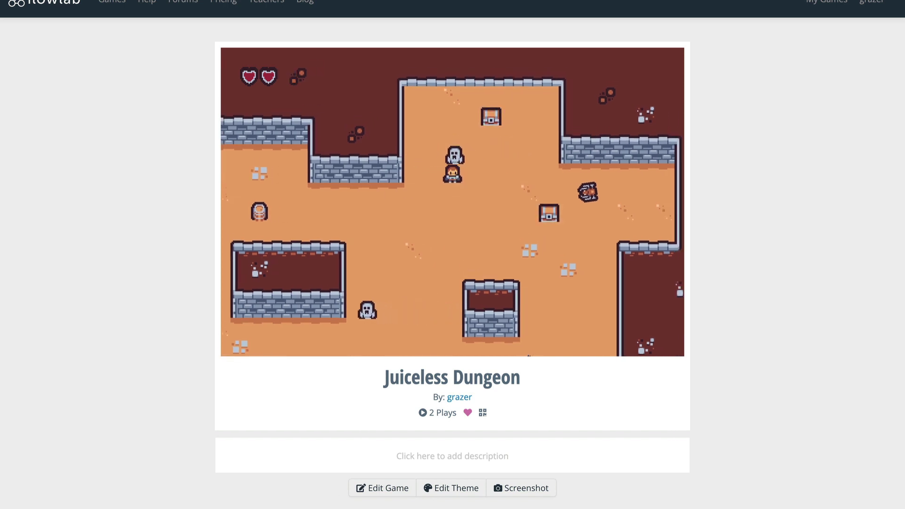
pyautogui.press('Down')
pyautogui.press('Up')
pyautogui.press('Down')
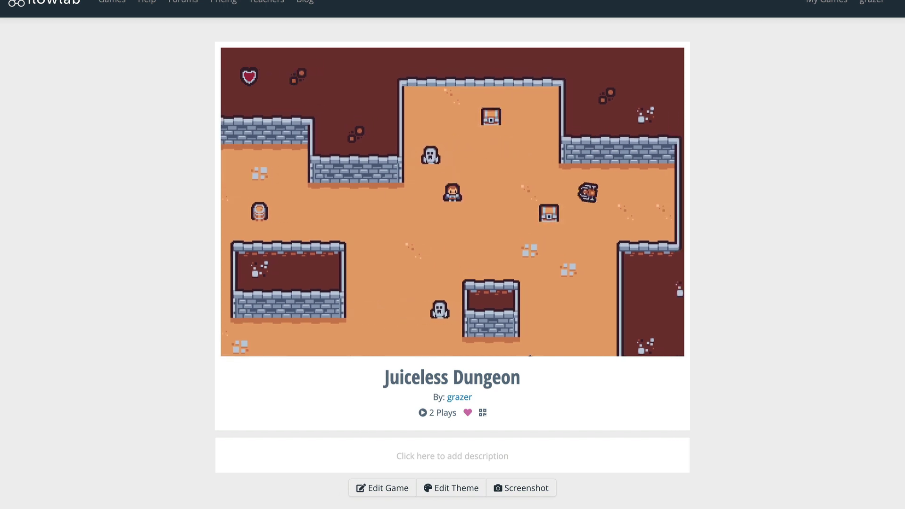
pyautogui.press('Down')
pyautogui.press('Down')
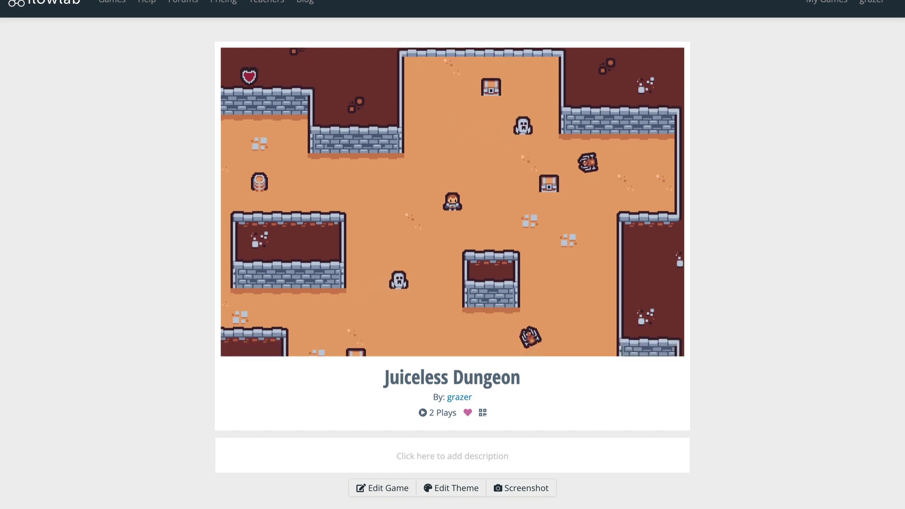
pyautogui.press('Left')
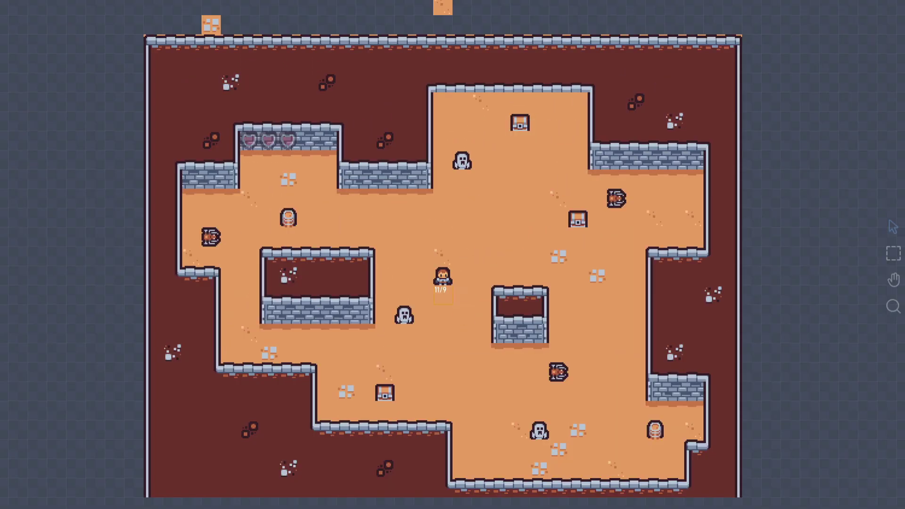
# - In the player's behaviors, add two Eases started by the Ghost Collision's hit, with outputs feeding the Camera's move x and move y
pyautogui.click(443, 278)
pyautogui.click(463, 259)
pyautogui.click(596, 183)
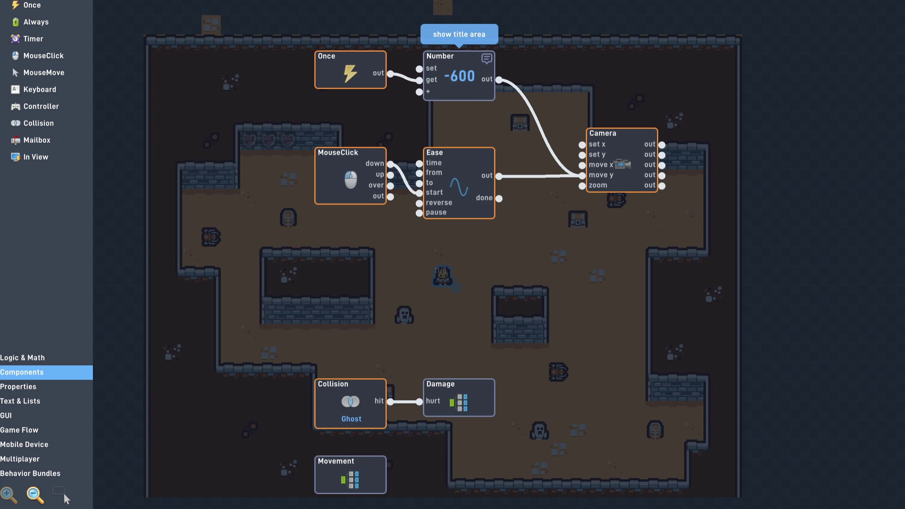
pyautogui.click(47, 359)
pyautogui.click(56, 89)
pyautogui.click(56, 89)
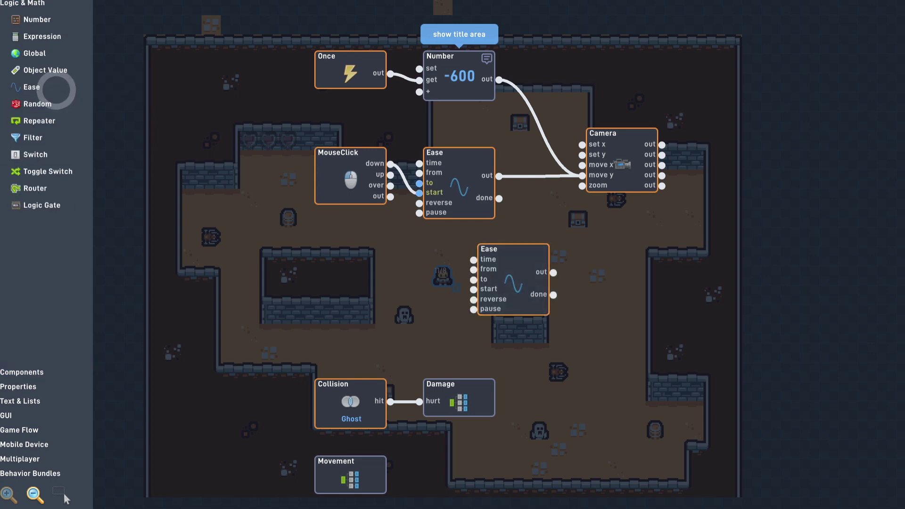
pyautogui.moveTo(511, 271); pyautogui.dragTo(456, 252)
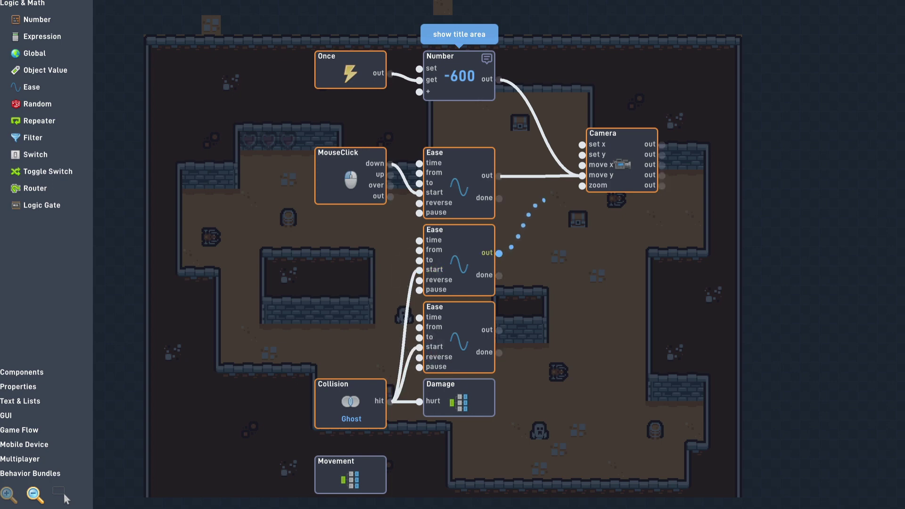
pyautogui.moveTo(499, 253); pyautogui.dragTo(582, 166)
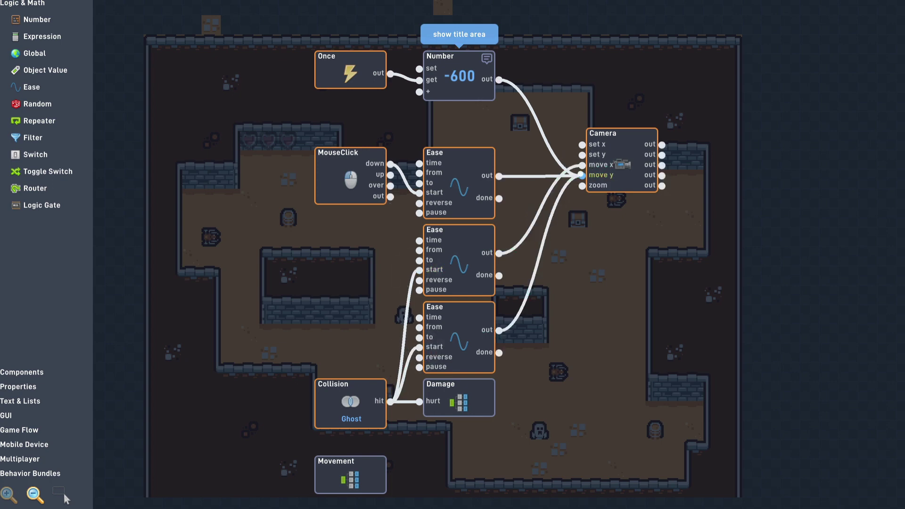
# - Set the Ease feeding the Camera's move x to Bounce with Ease In, 0.3 seconds, from -10 to 0
pyautogui.click(458, 259)
pyautogui.click(504, 18)
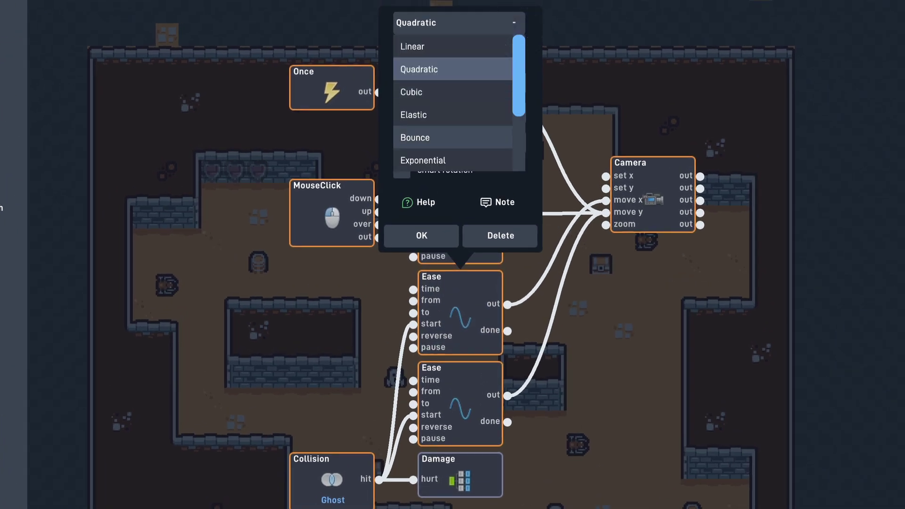
pyautogui.click(443, 137)
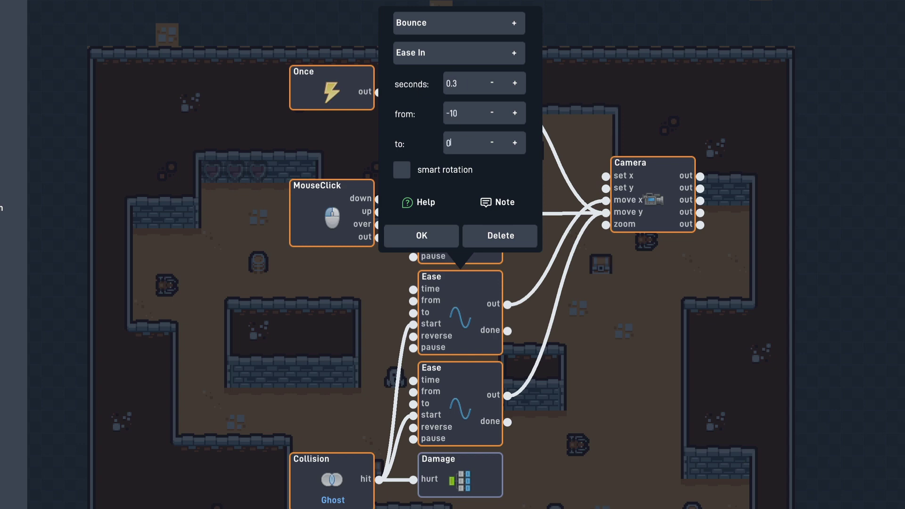
pyautogui.click(422, 235)
# - Set the second collision Ease, feeding the Camera's move y, to Bounce with Ease In Out, 0.3 seconds, starting from -10
pyautogui.click(460, 404)
pyautogui.click(448, 113)
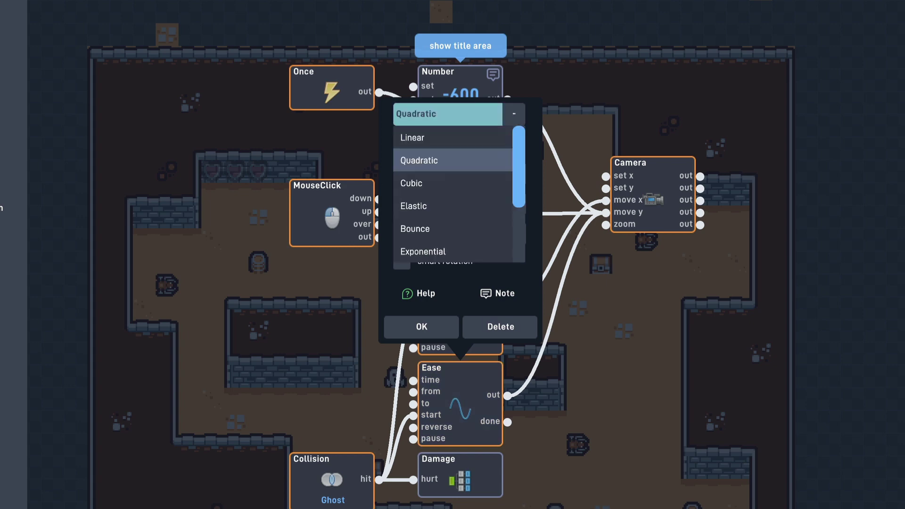
pyautogui.click(415, 229)
pyautogui.click(448, 143)
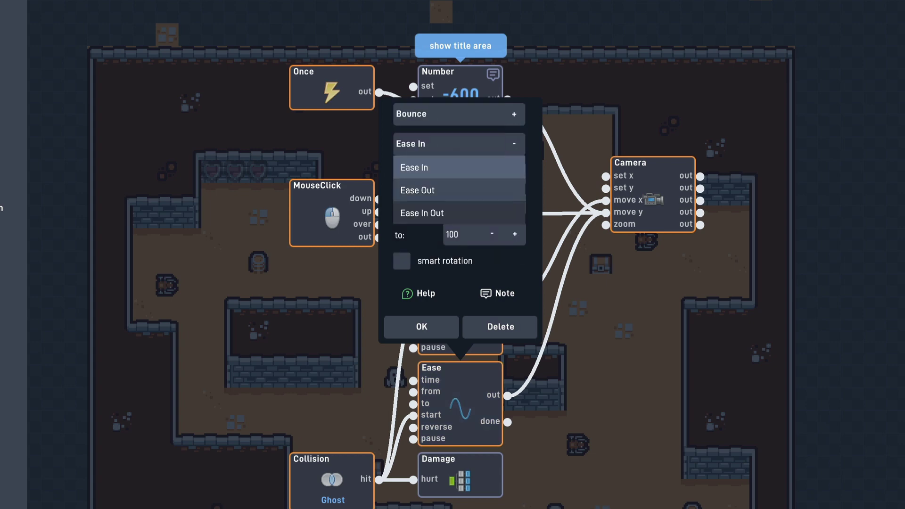
pyautogui.click(422, 213)
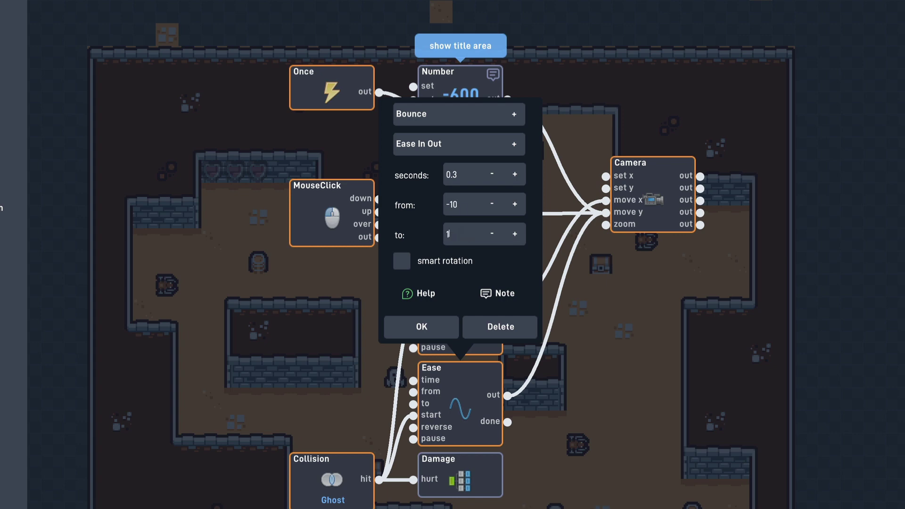
pyautogui.click(445, 327)
# - Playtest the game and let a ghost hit the character to check the camera shake
pyautogui.moveTo(145, 298); pyautogui.dragTo(496, 307)
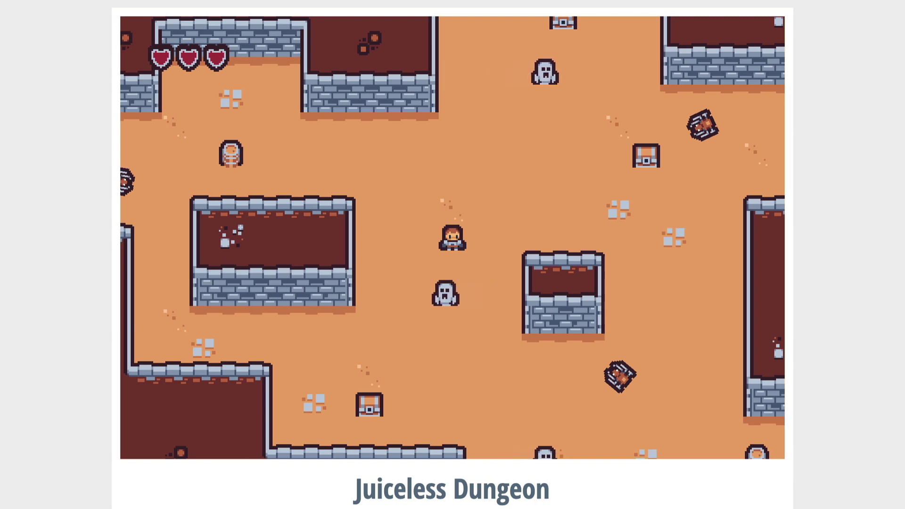
pyautogui.press('Left')
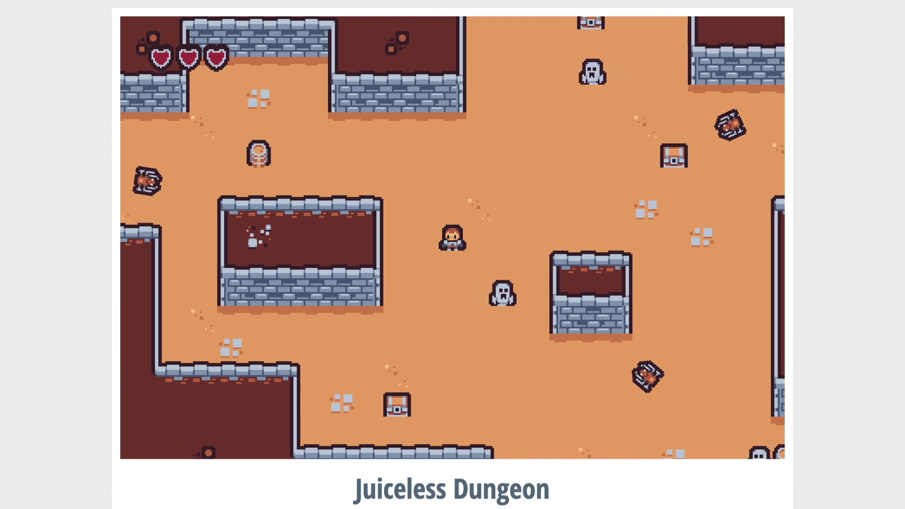
pyautogui.press('Up')
pyautogui.press('Up')
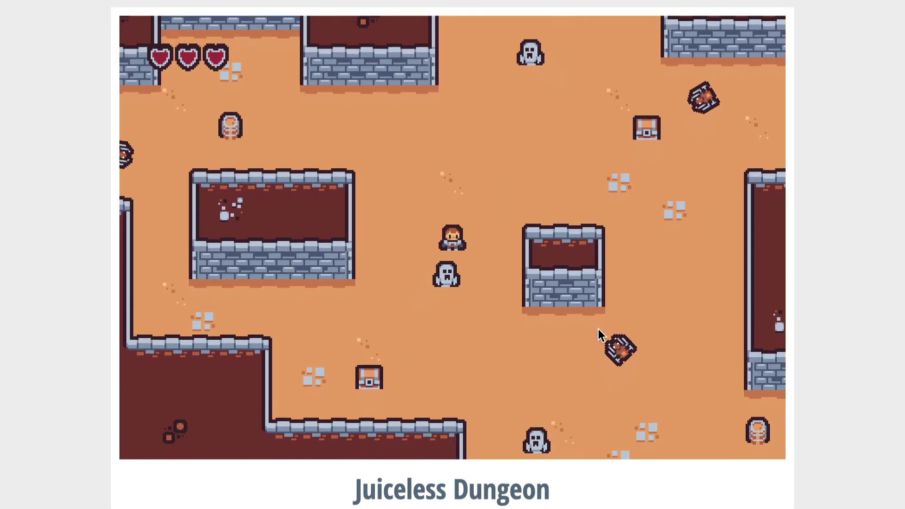
pyautogui.press('Up')
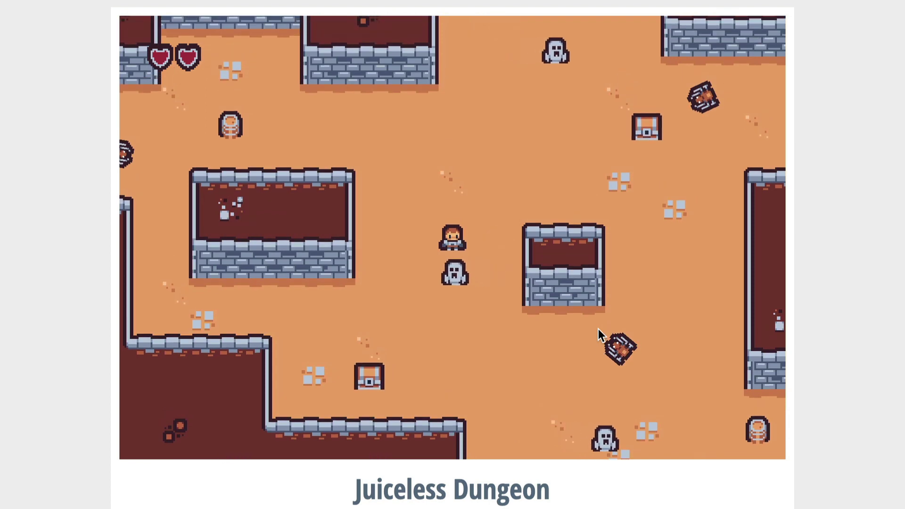
pyautogui.press('Right')
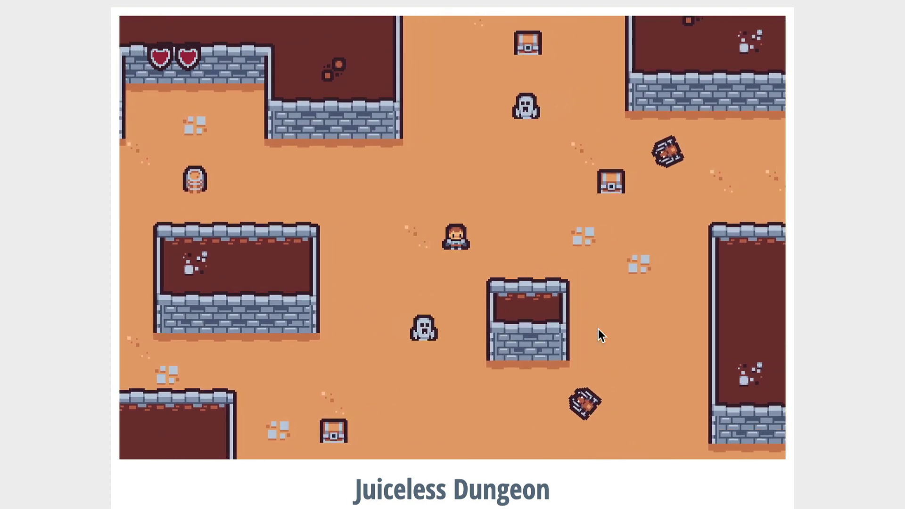
# - Walk the character up past the upper ghost to the northernmost chest and open it by touching it
pyautogui.press('Up')
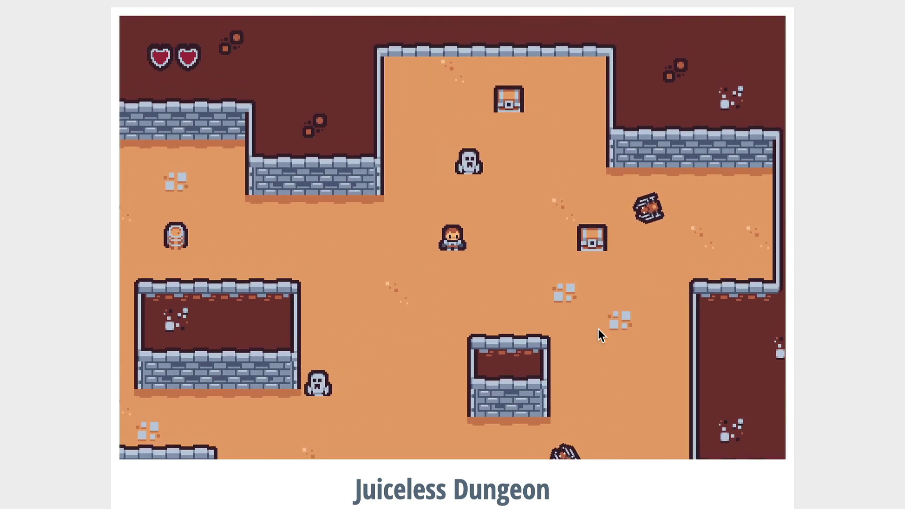
pyautogui.press('Right')
pyautogui.press('Up')
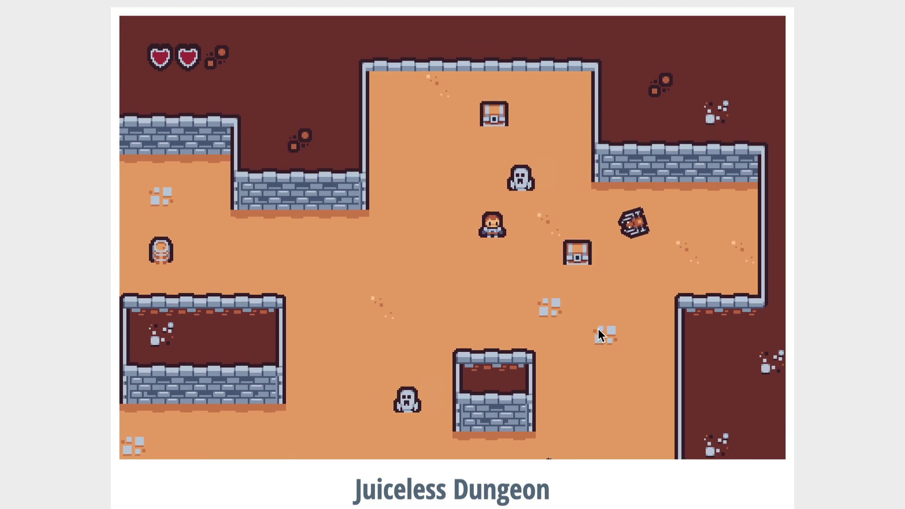
pyautogui.press('Up')
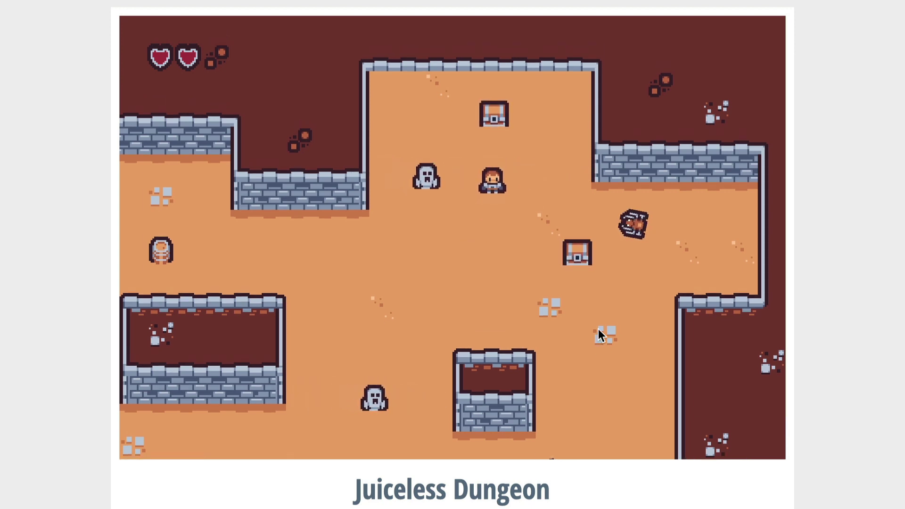
pyautogui.press('Up')
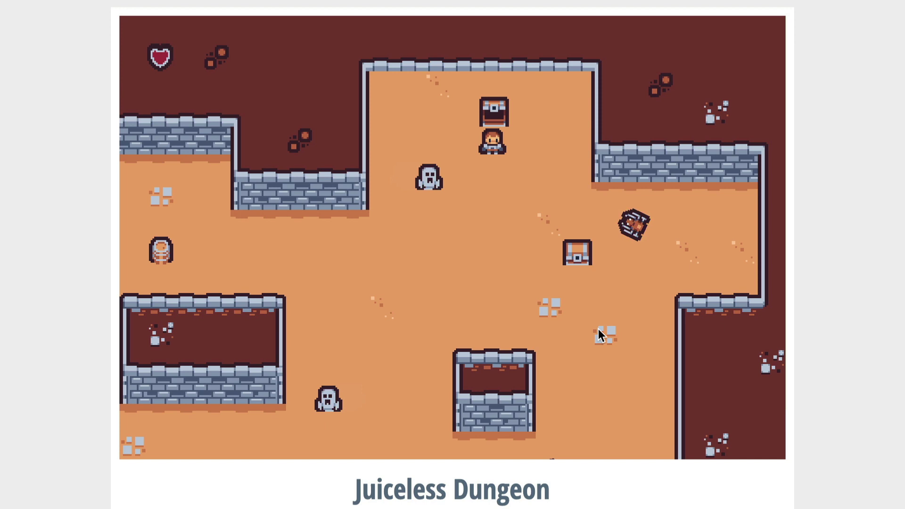
# - Walk the character back down from the opened chest and around below the closed chest to the east
pyautogui.press('Left')
pyautogui.press('Down')
pyautogui.press('Down')
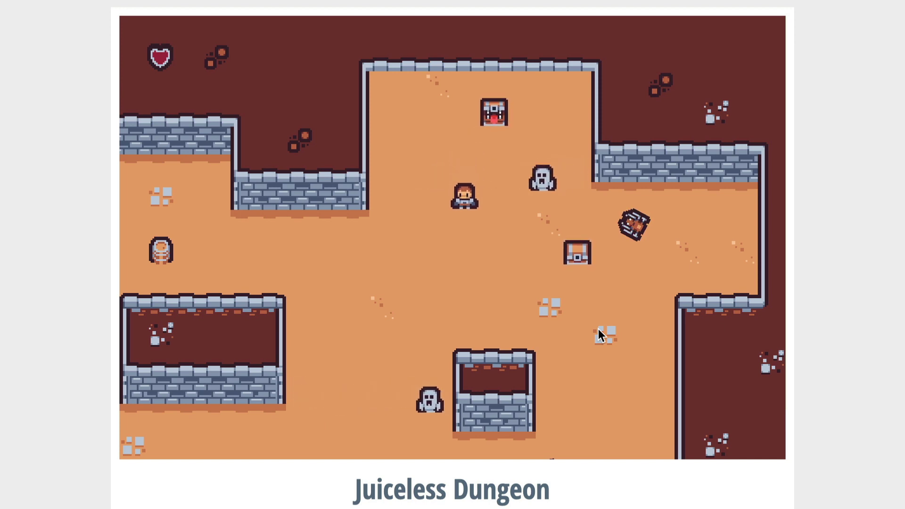
pyautogui.press('Right')
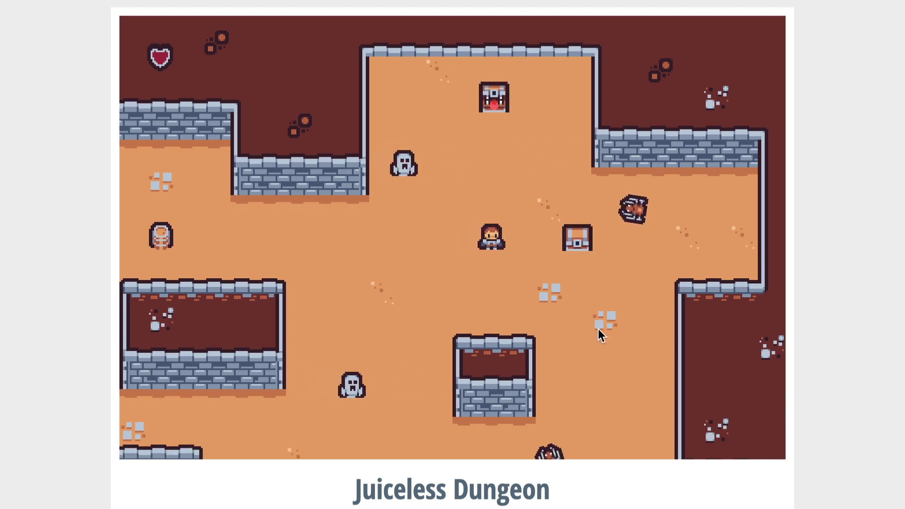
pyautogui.press('Down')
pyautogui.press('Down')
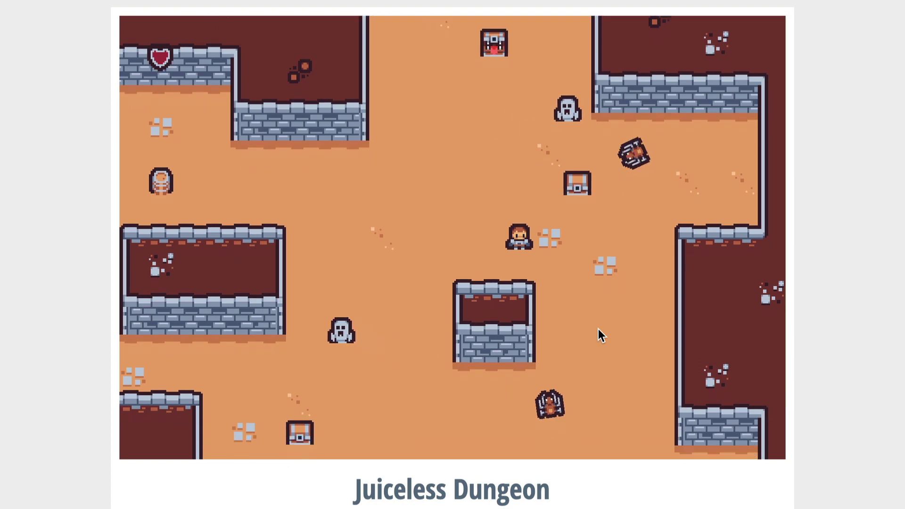
pyautogui.press('Right')
pyautogui.press('Right')
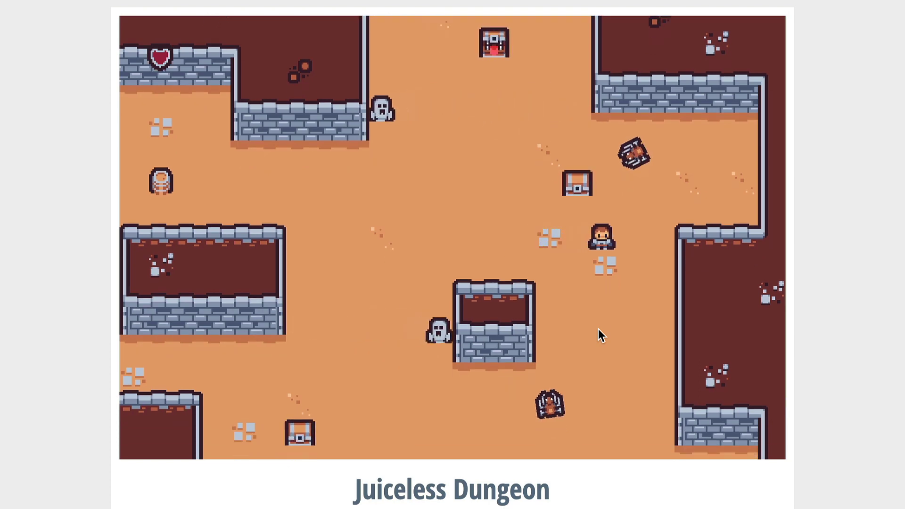